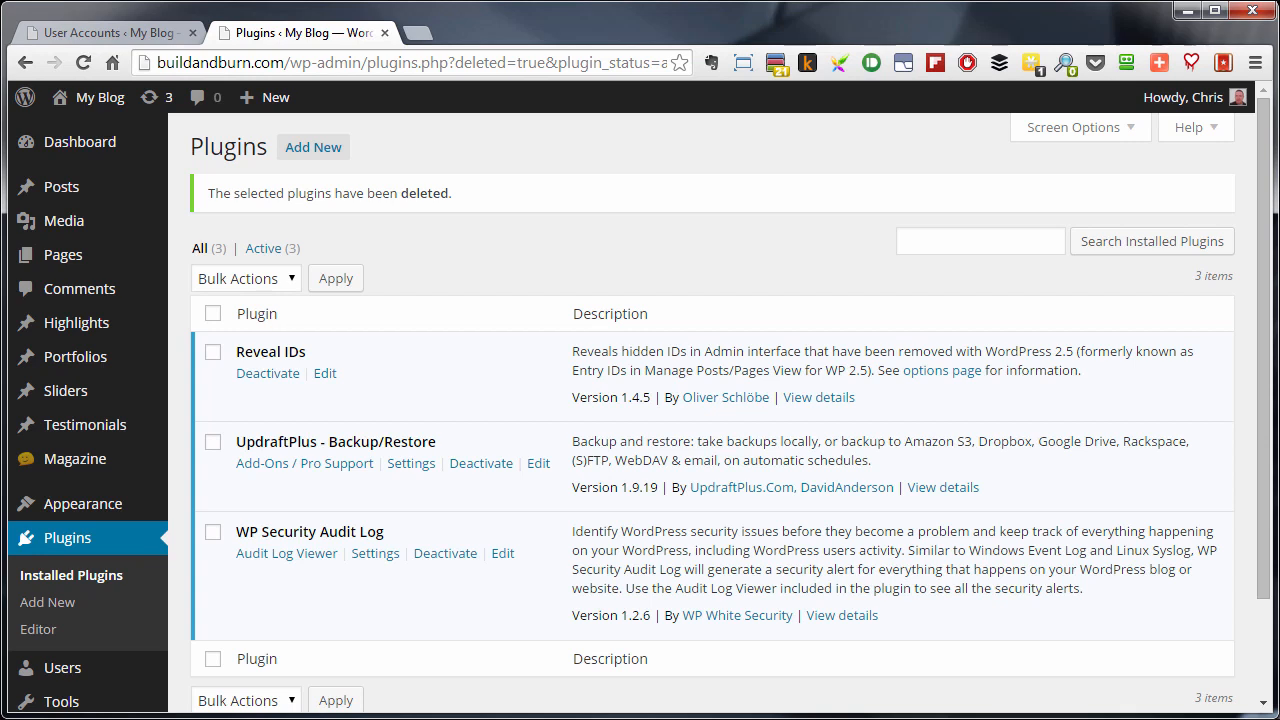
- Go to the page for adding new plugins and search the plugin directory for "security"
click(953, 242)
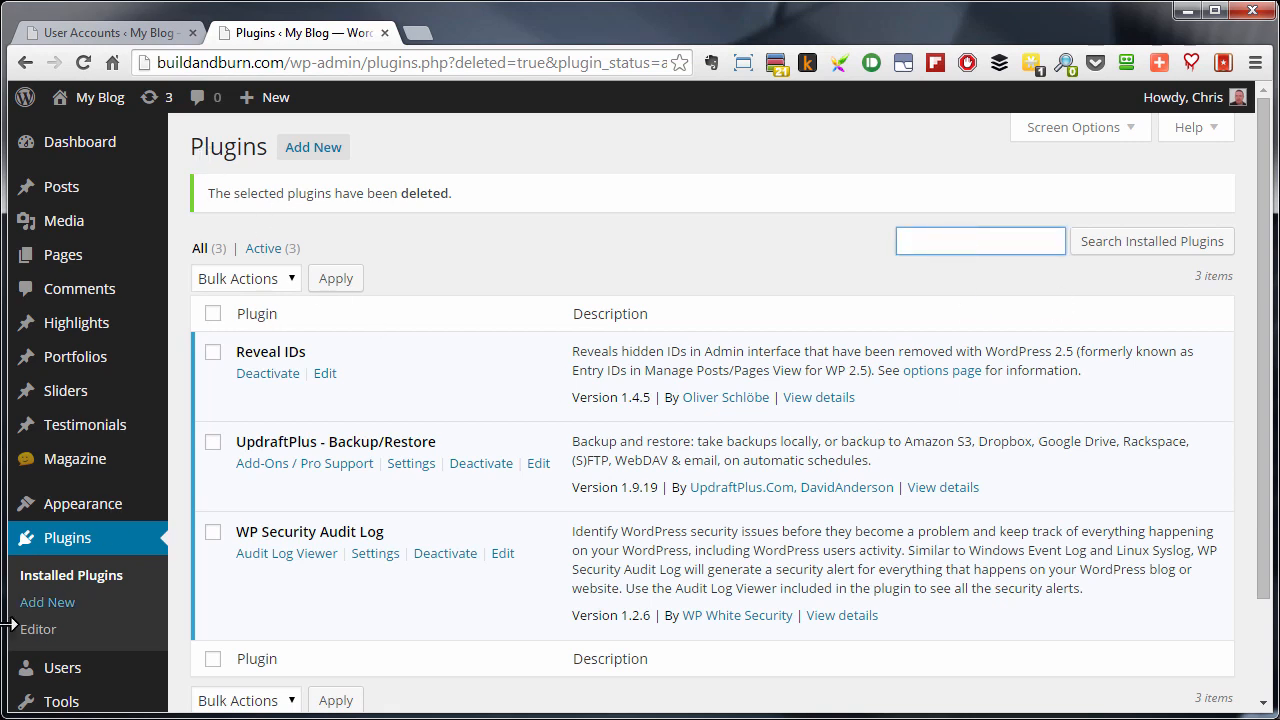
click(330, 148)
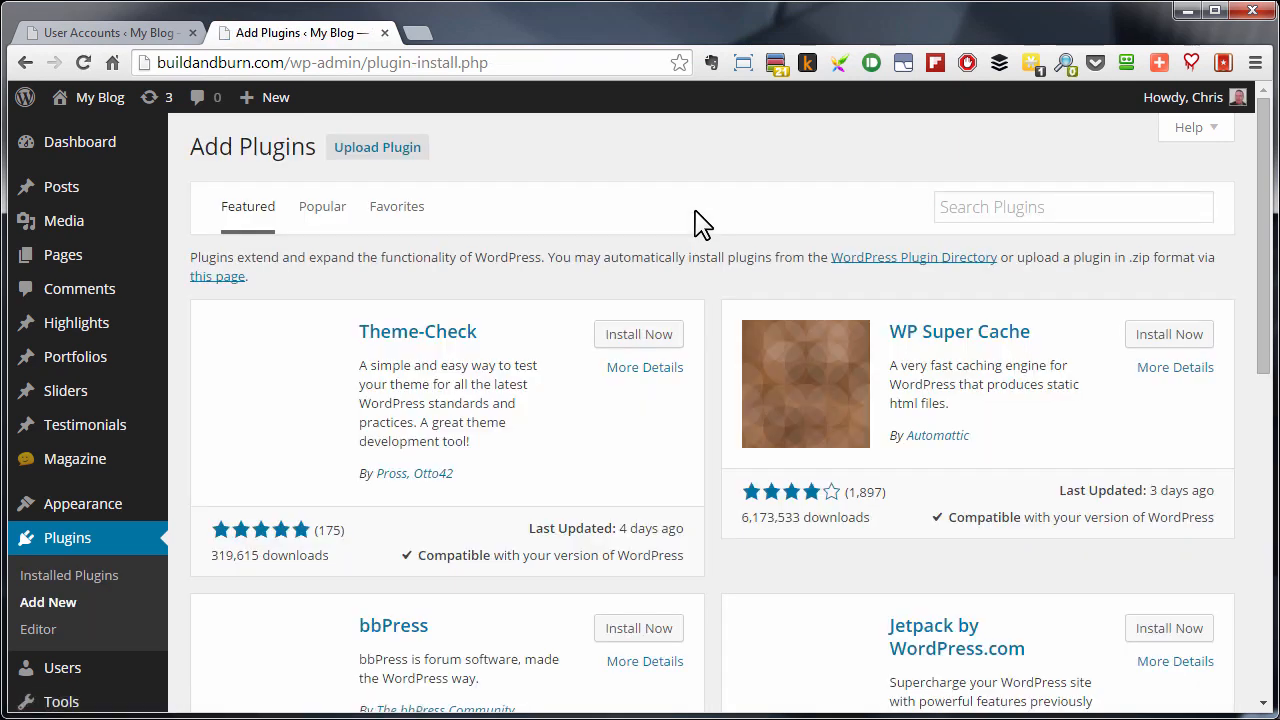
click(958, 208)
text(s)
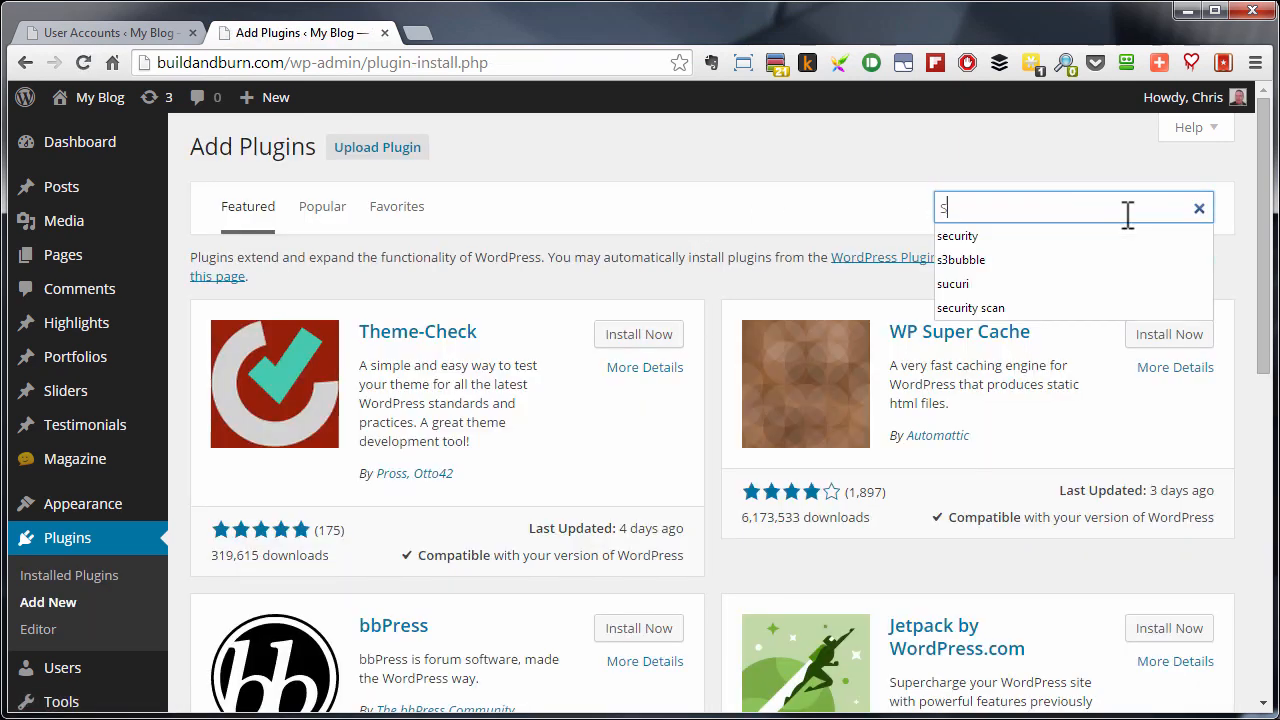
text(ecurity)
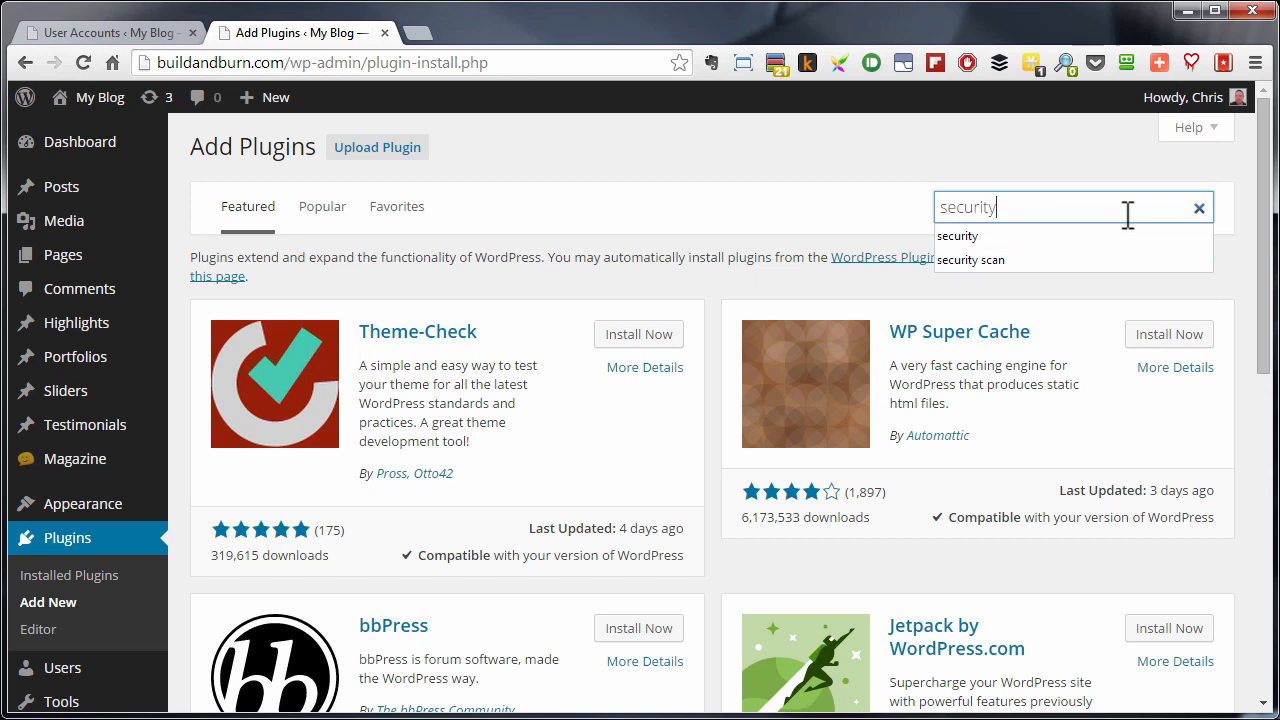
key(Return)
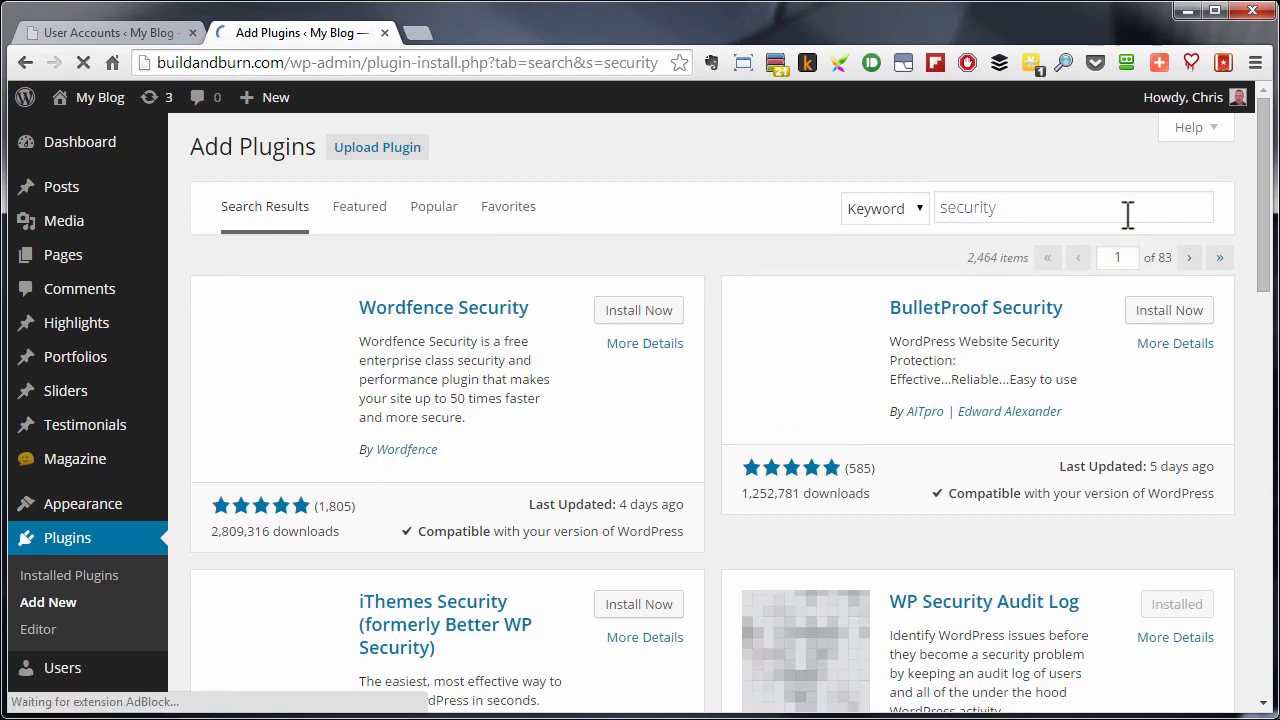
- Install and activate the All In One WP Security & Firewall plugin from the search results
scroll(700, 293, down, 5)
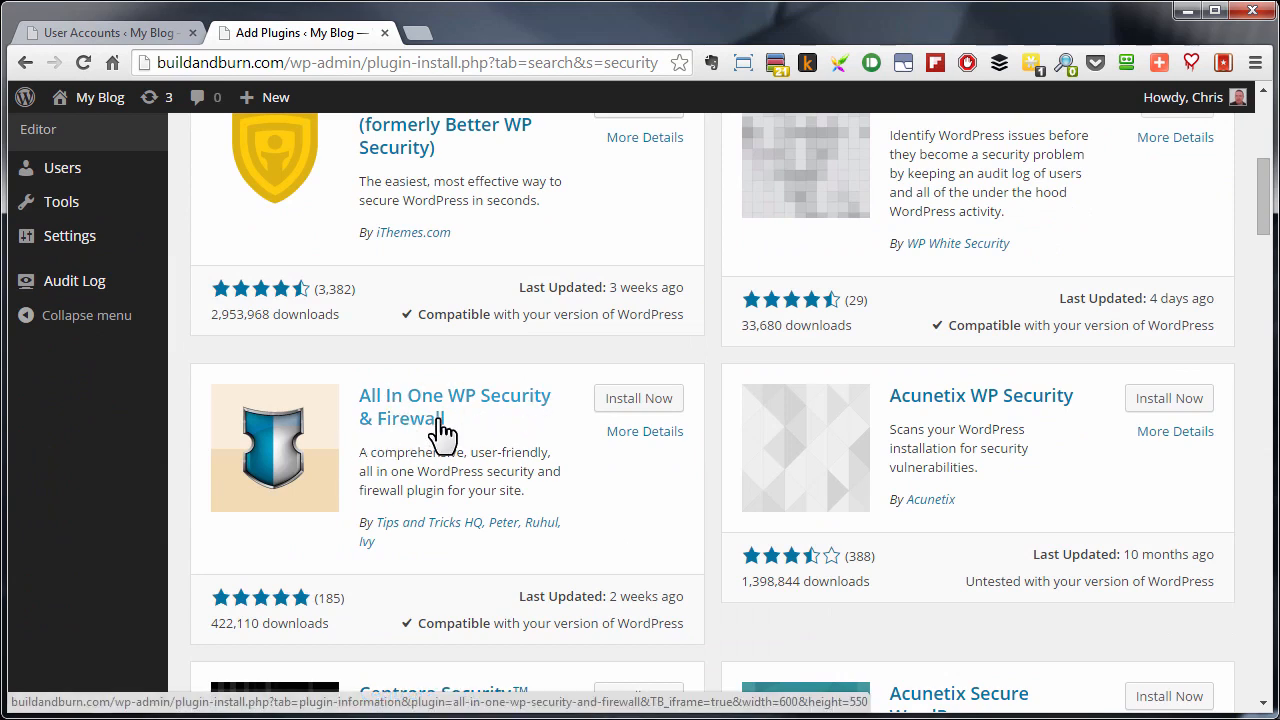
click(666, 402)
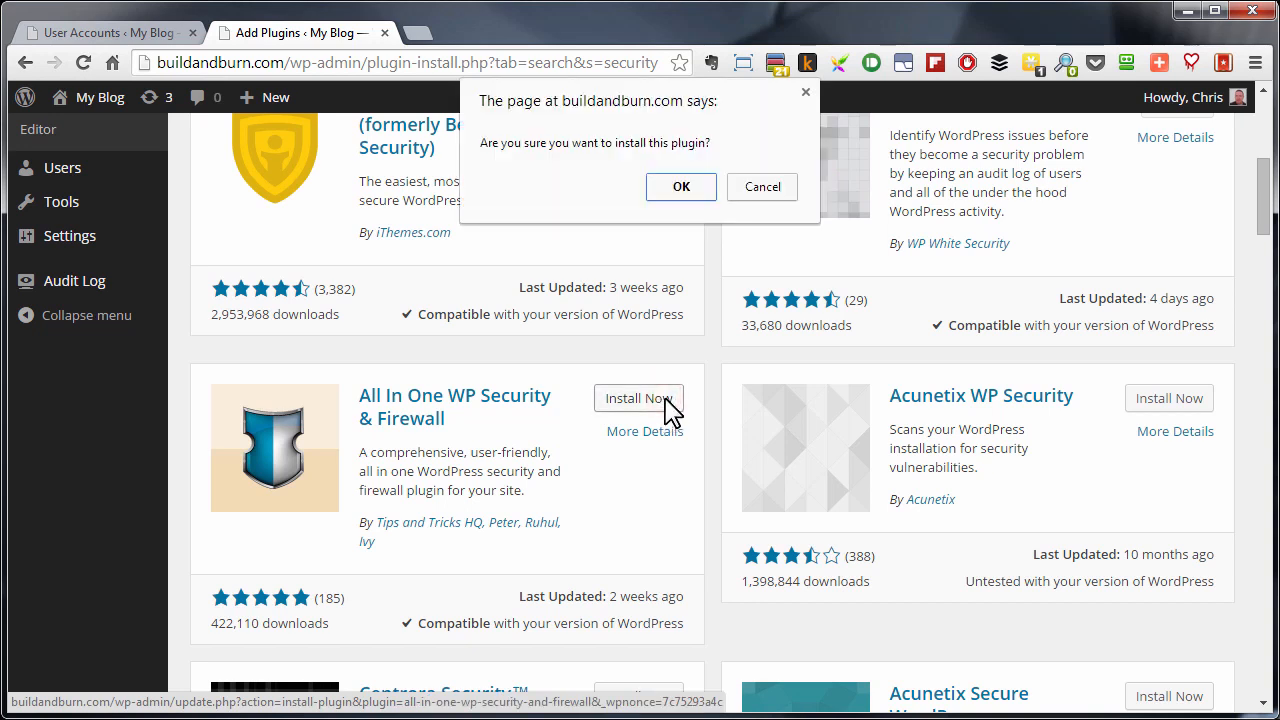
click(681, 187)
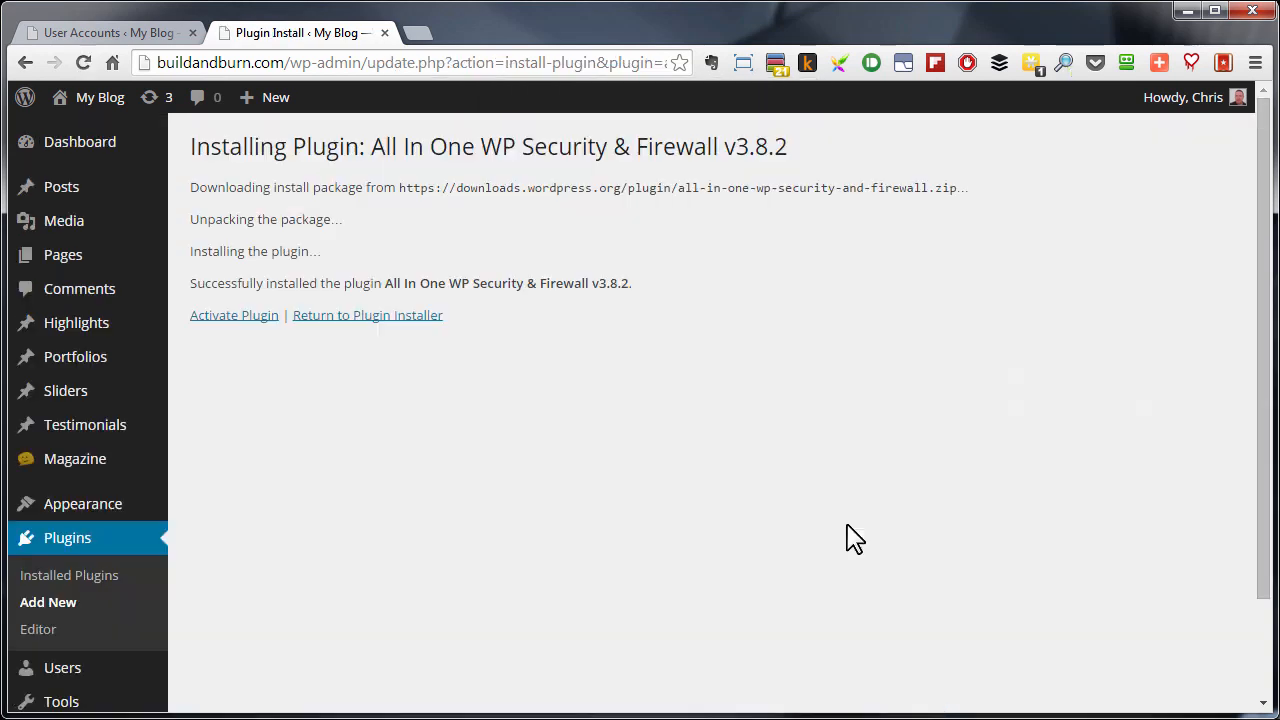
click(234, 318)
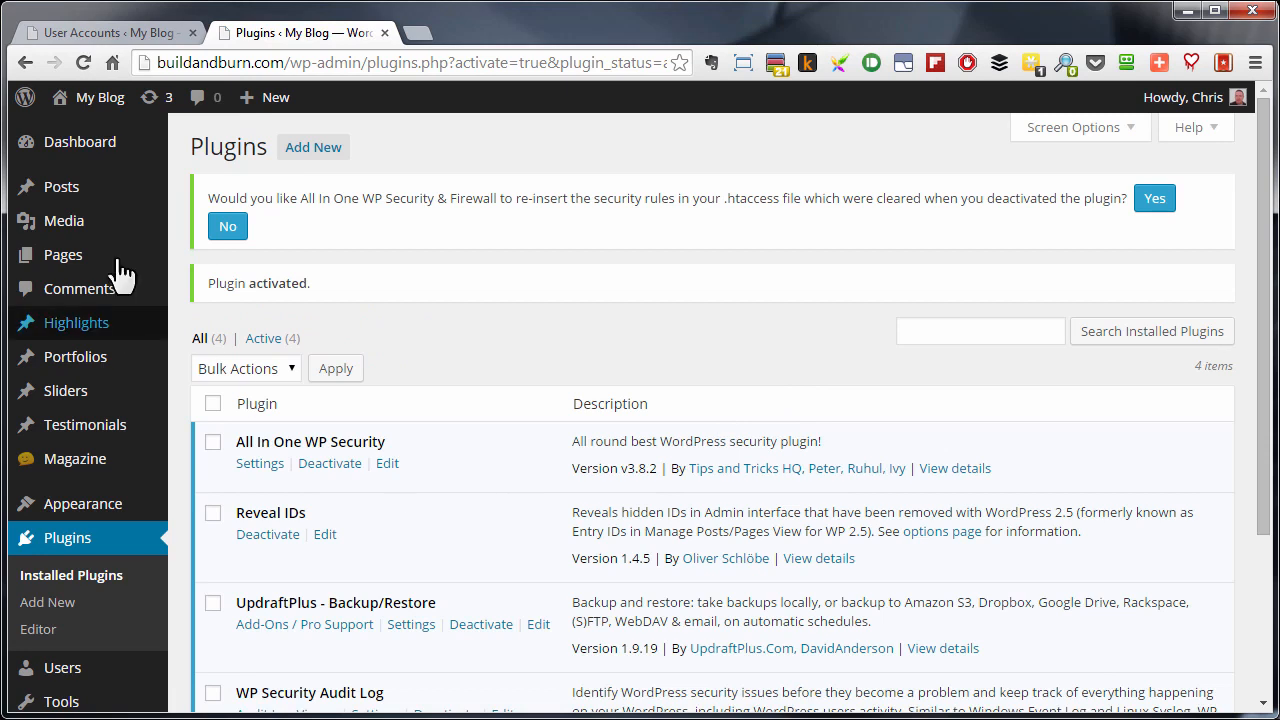
- Open the WP Security user account settings and review the login names in the list of administrator accounts
scroll(54, 400, down, 3)
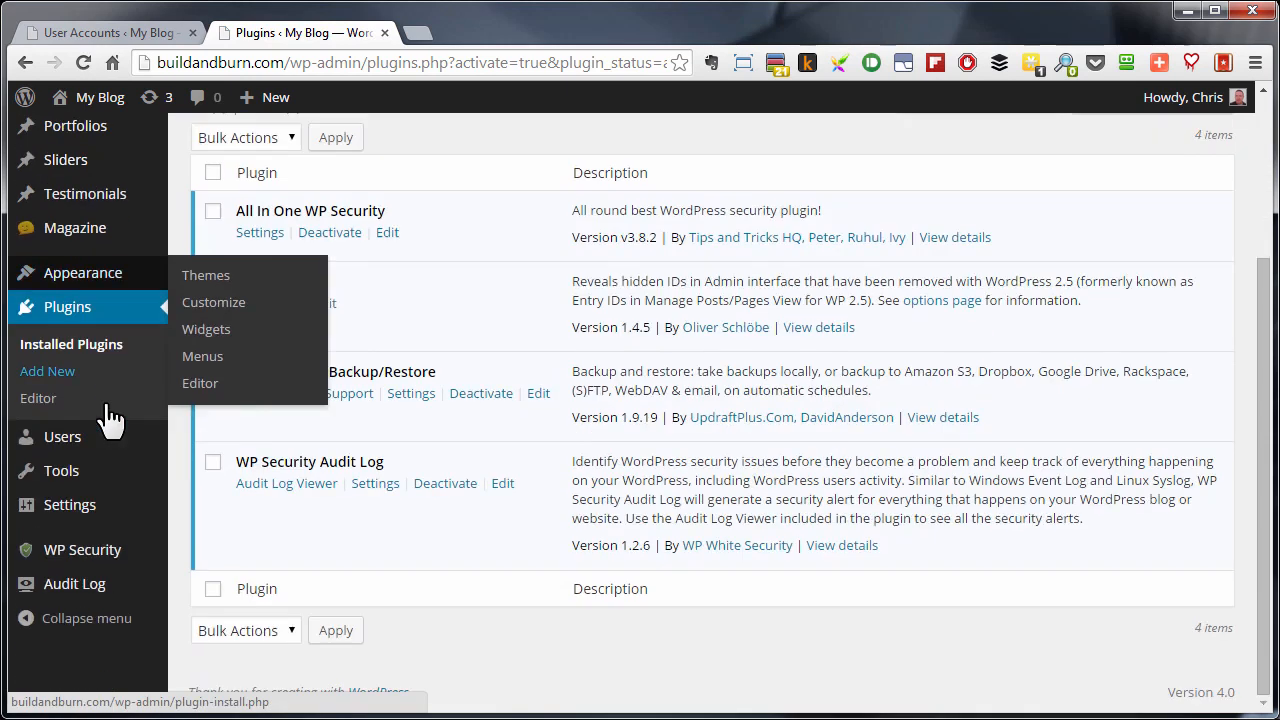
mouse_move(55, 572)
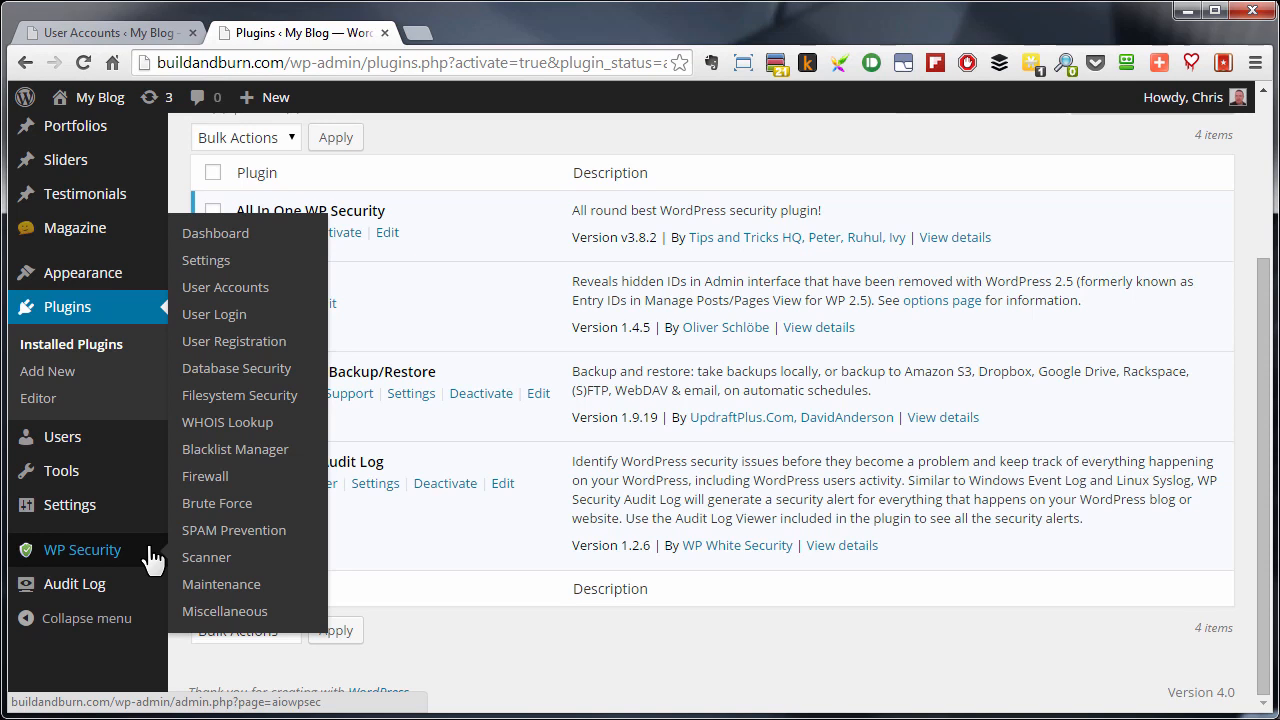
click(224, 288)
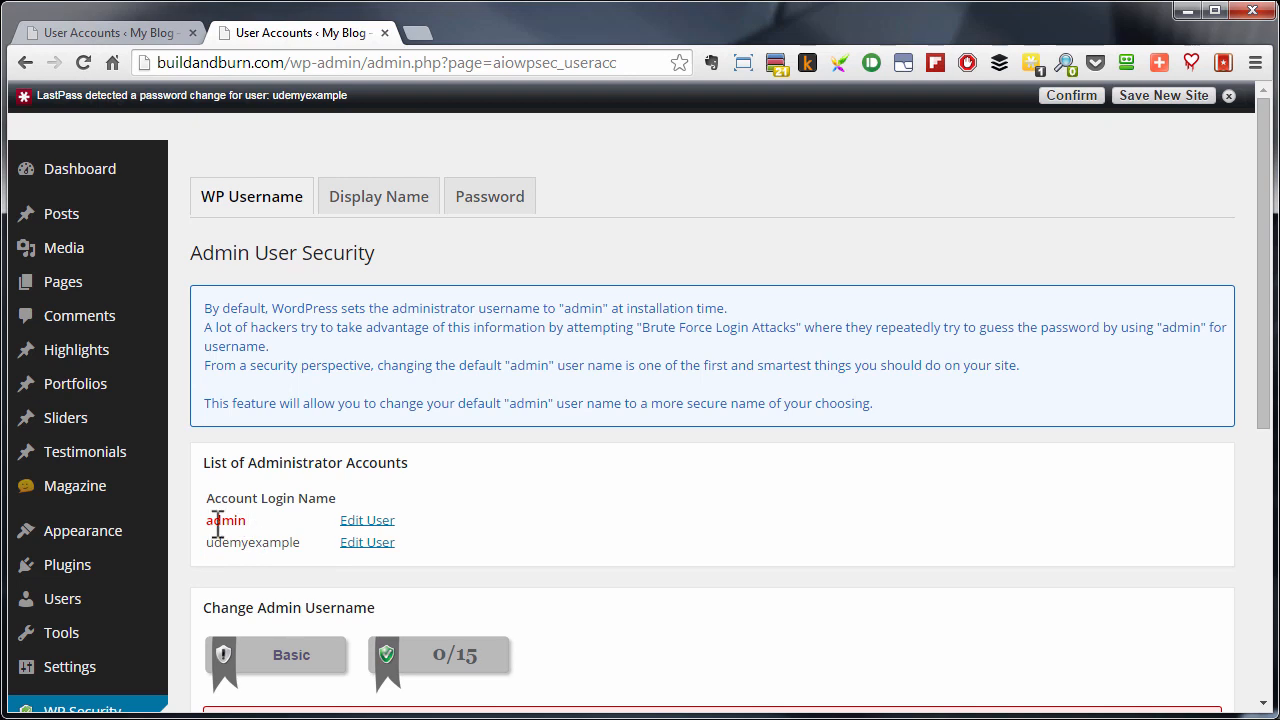
drag(207, 520, 246, 520)
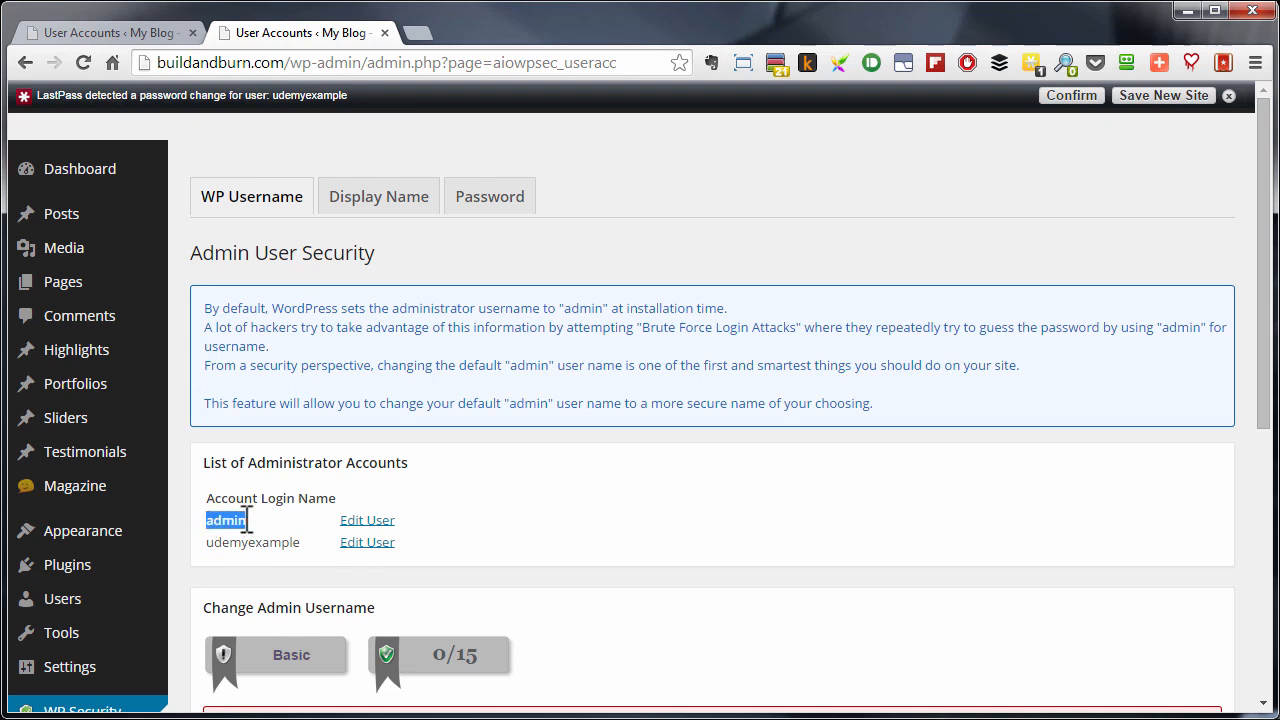
click(631, 453)
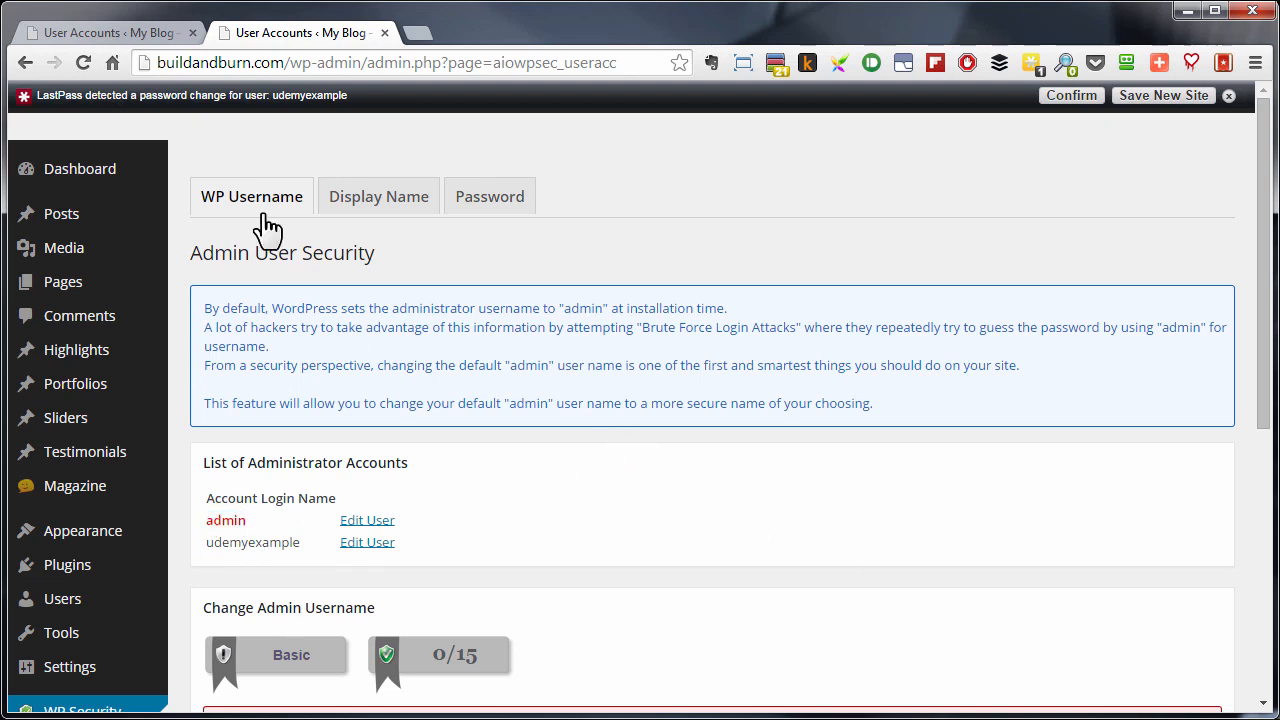
- Check the Display Name Security section for accounts with identical login and display names
click(370, 205)
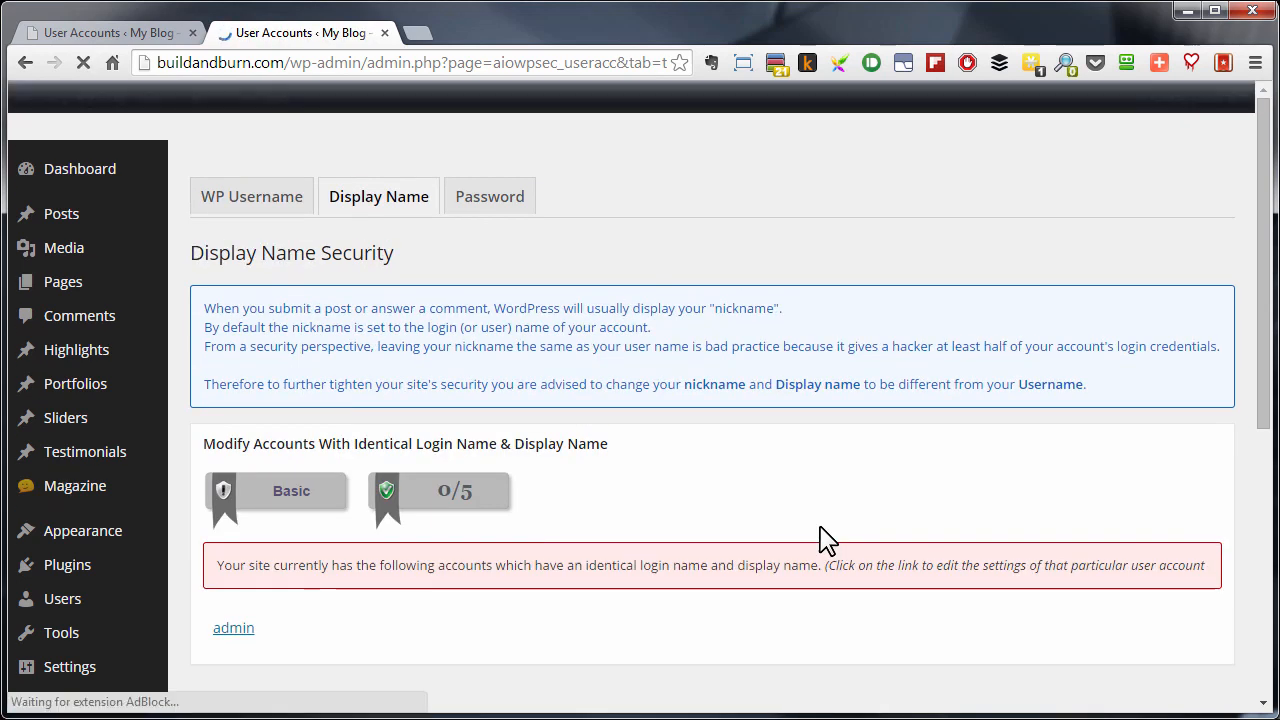
scroll(815, 547, down, 1)
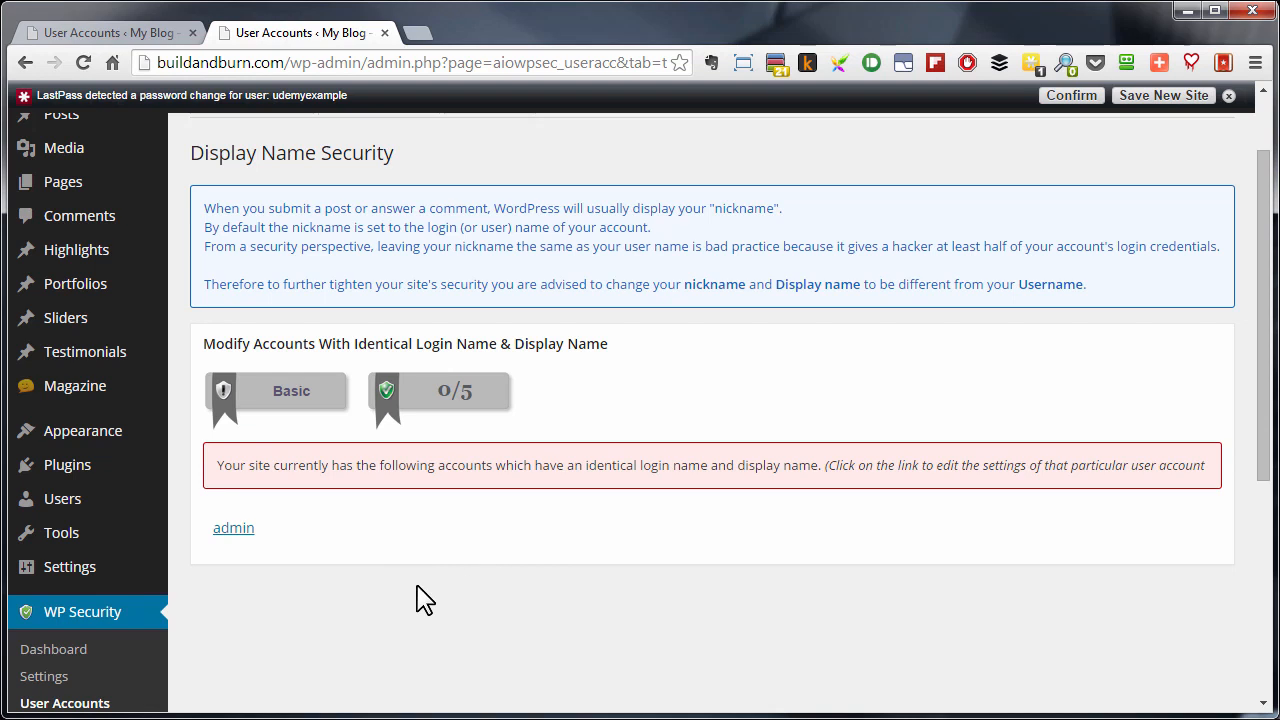
scroll(445, 445, up, 2)
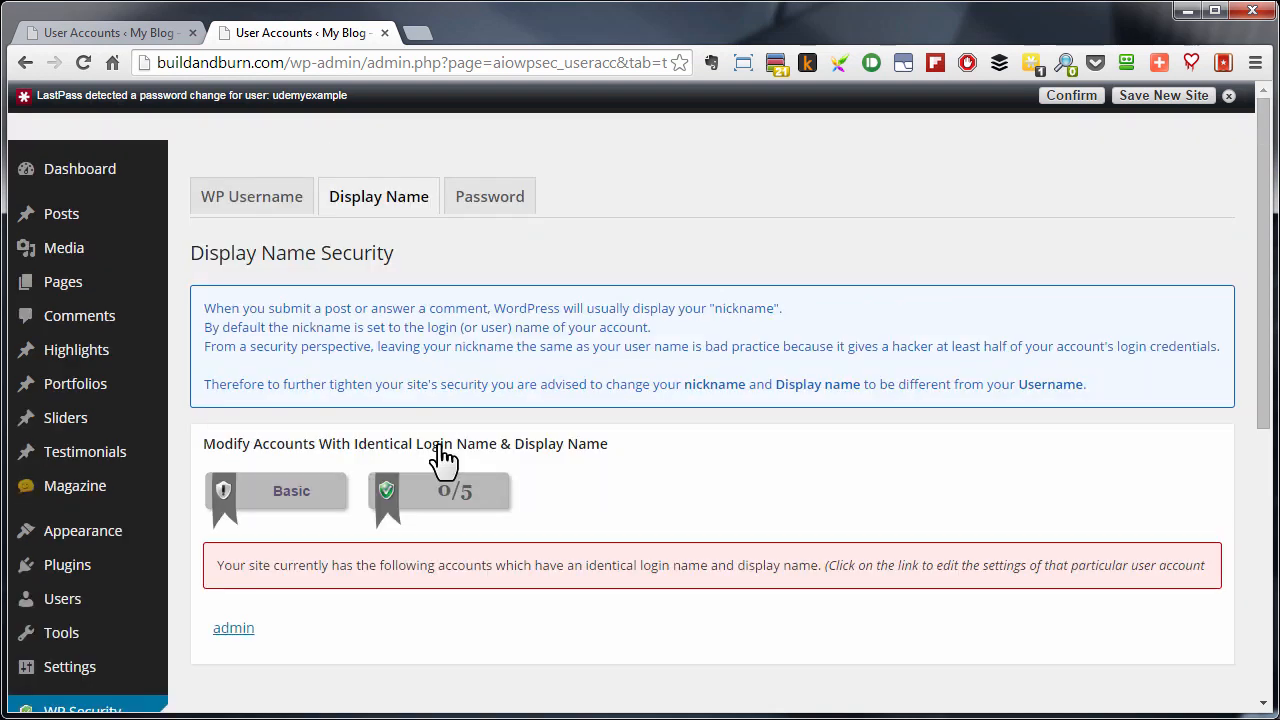
- Examine the Password Tool section, including its guidance on password selection and the password strength tool
click(490, 200)
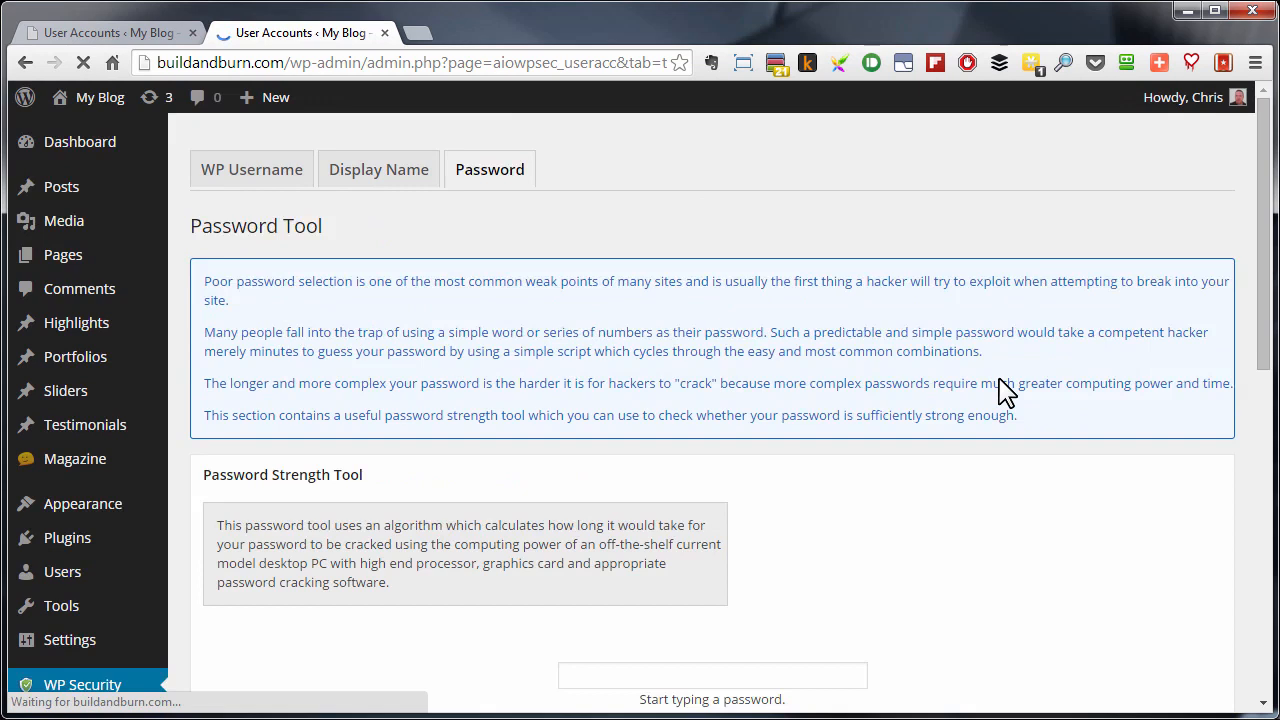
scroll(1005, 393, down, 1)
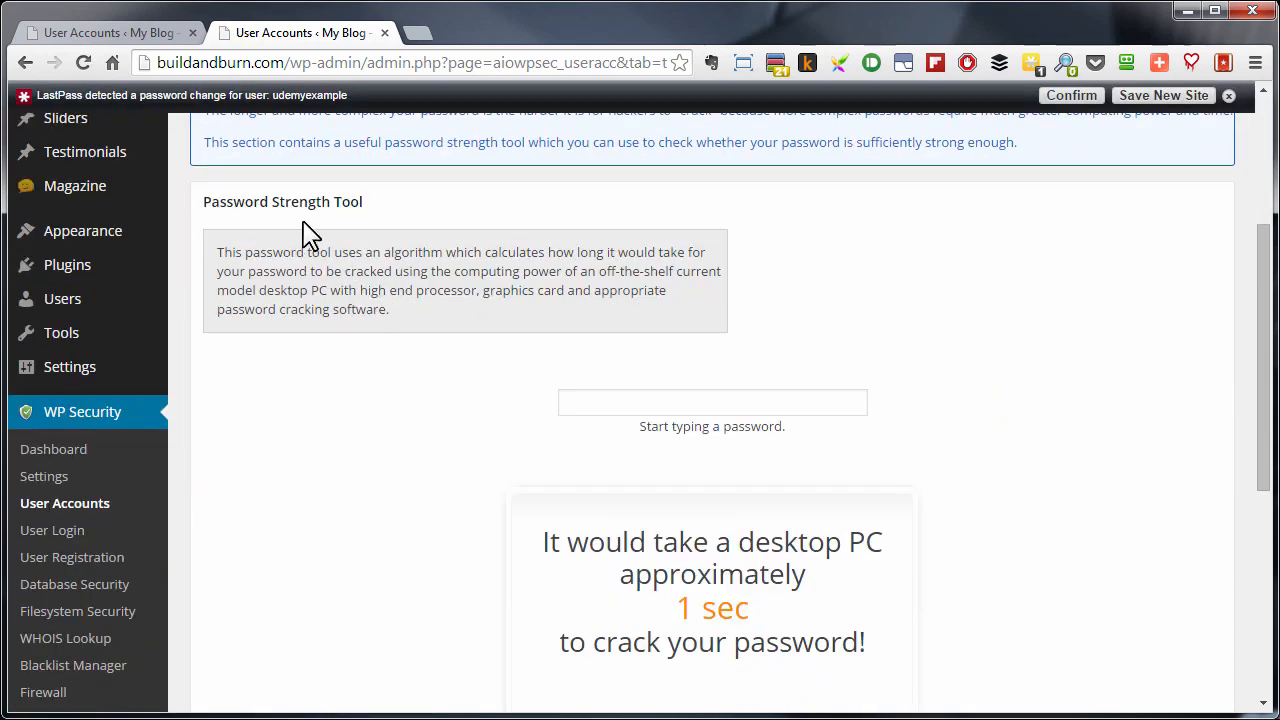
scroll(875, 330, down, 4)
scroll(875, 330, up, 4)
scroll(700, 420, down, 2)
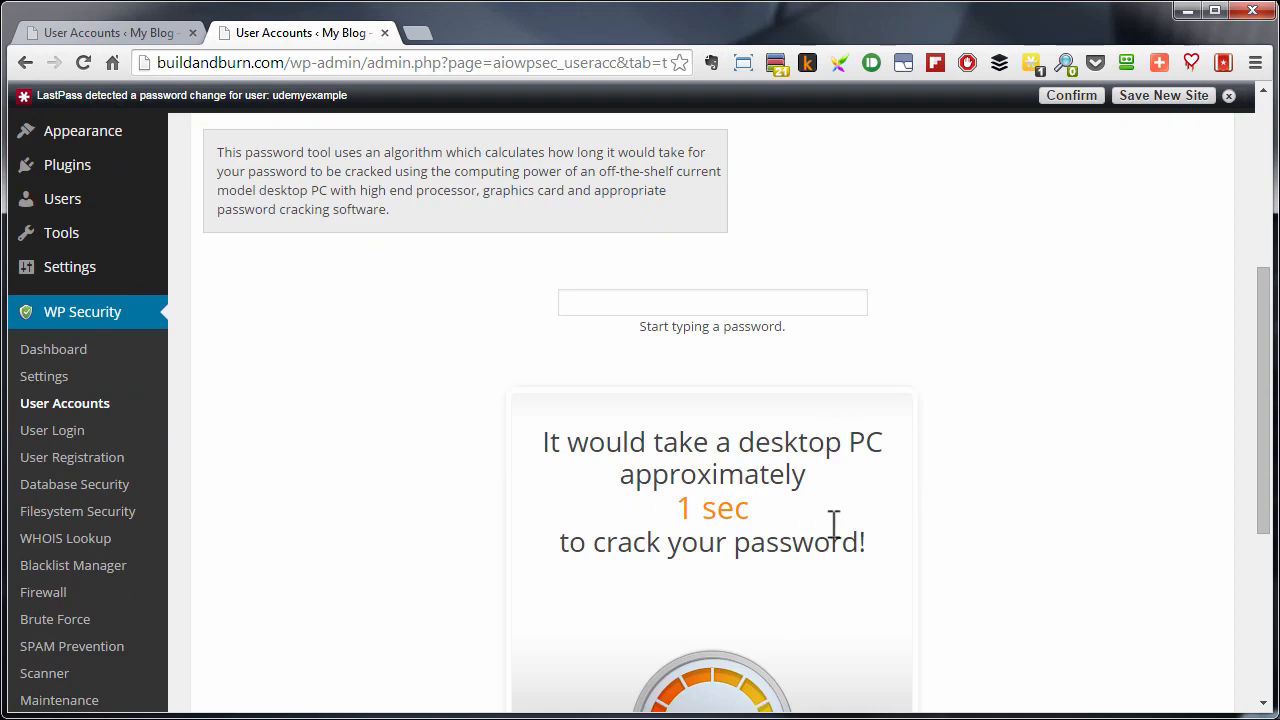
scroll(940, 490, up, 3)
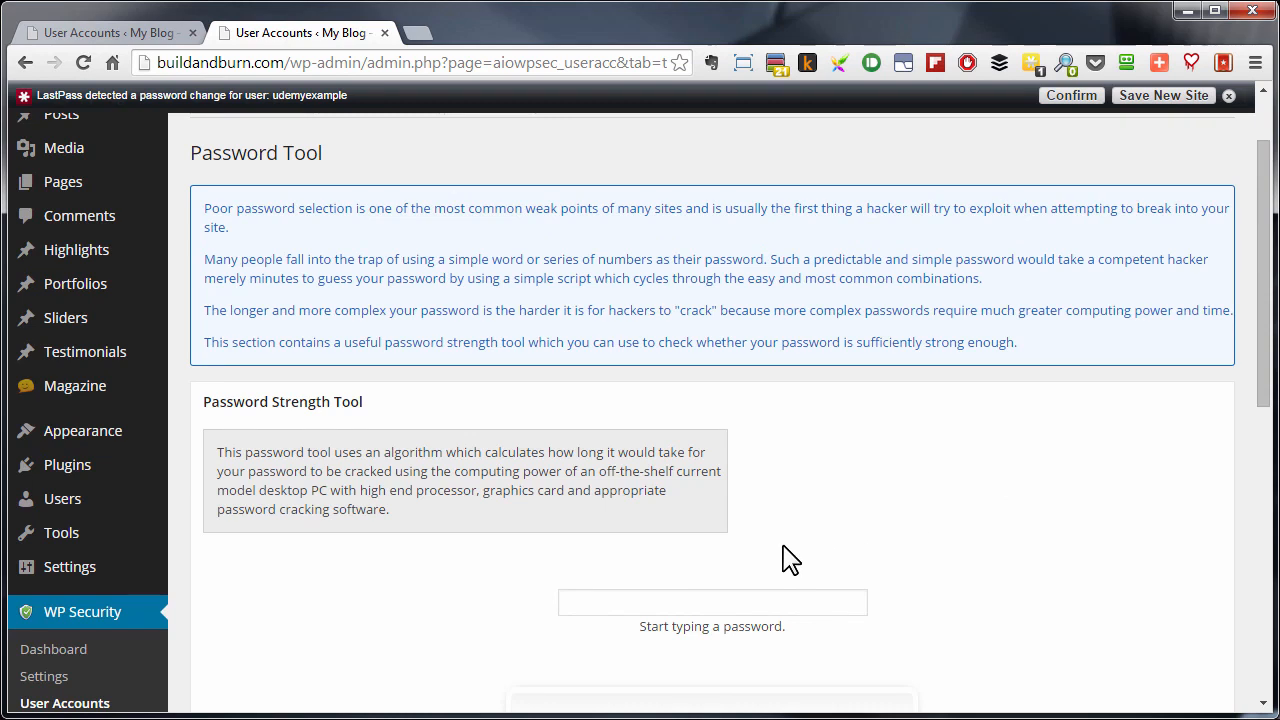
scroll(891, 537, up, 1)
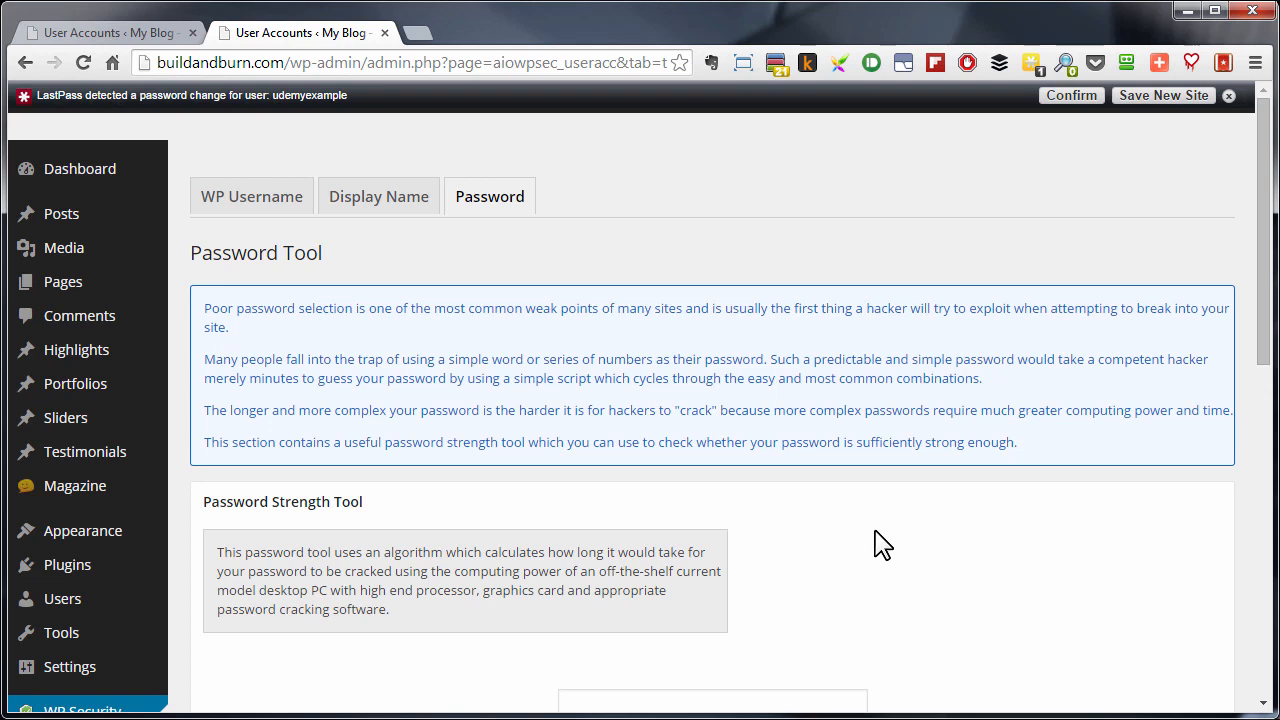
scroll(878, 545, down, 3)
scroll(884, 543, down, 1)
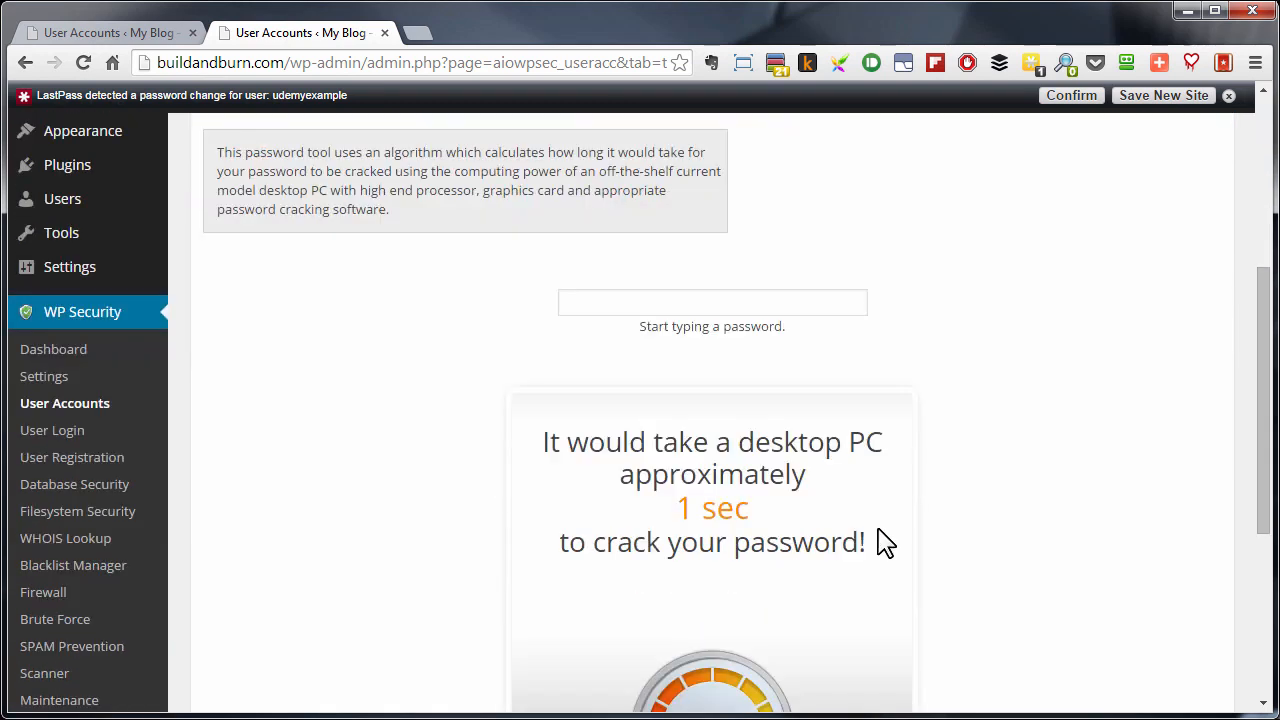
scroll(884, 543, up, 4)
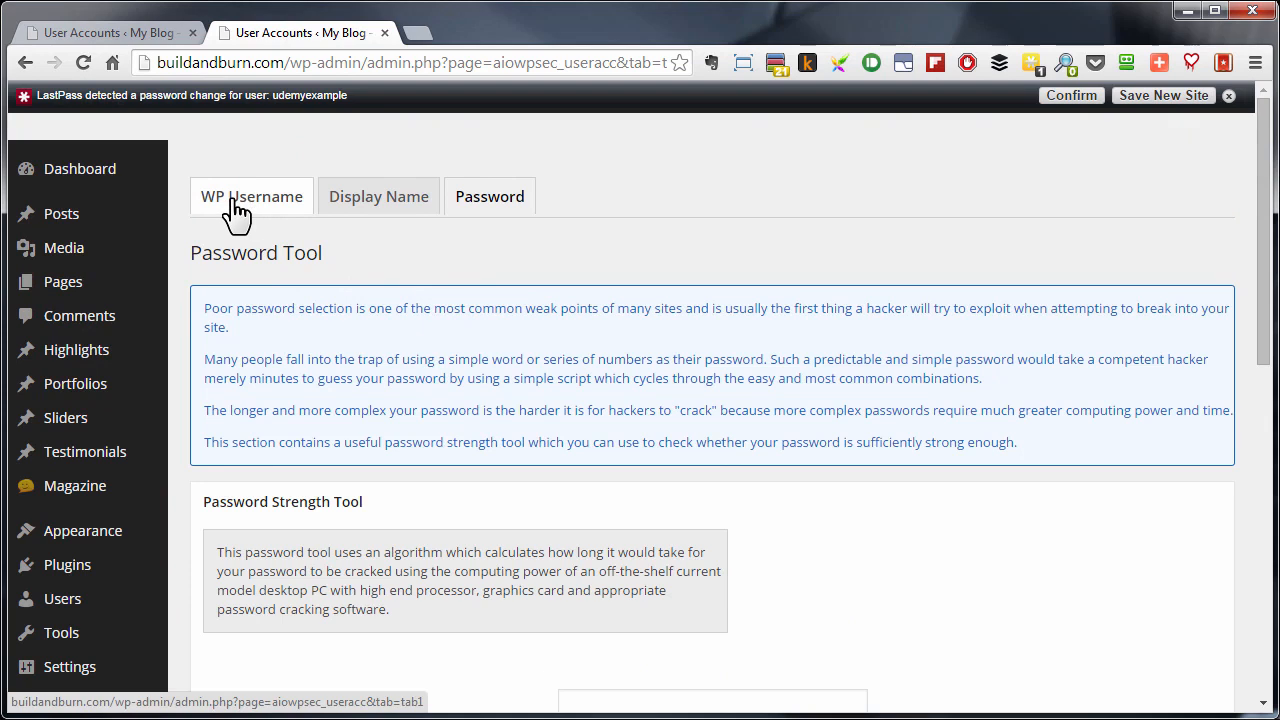
- Change the default admin account's username to "coc764" in the Admin User Security section
click(236, 204)
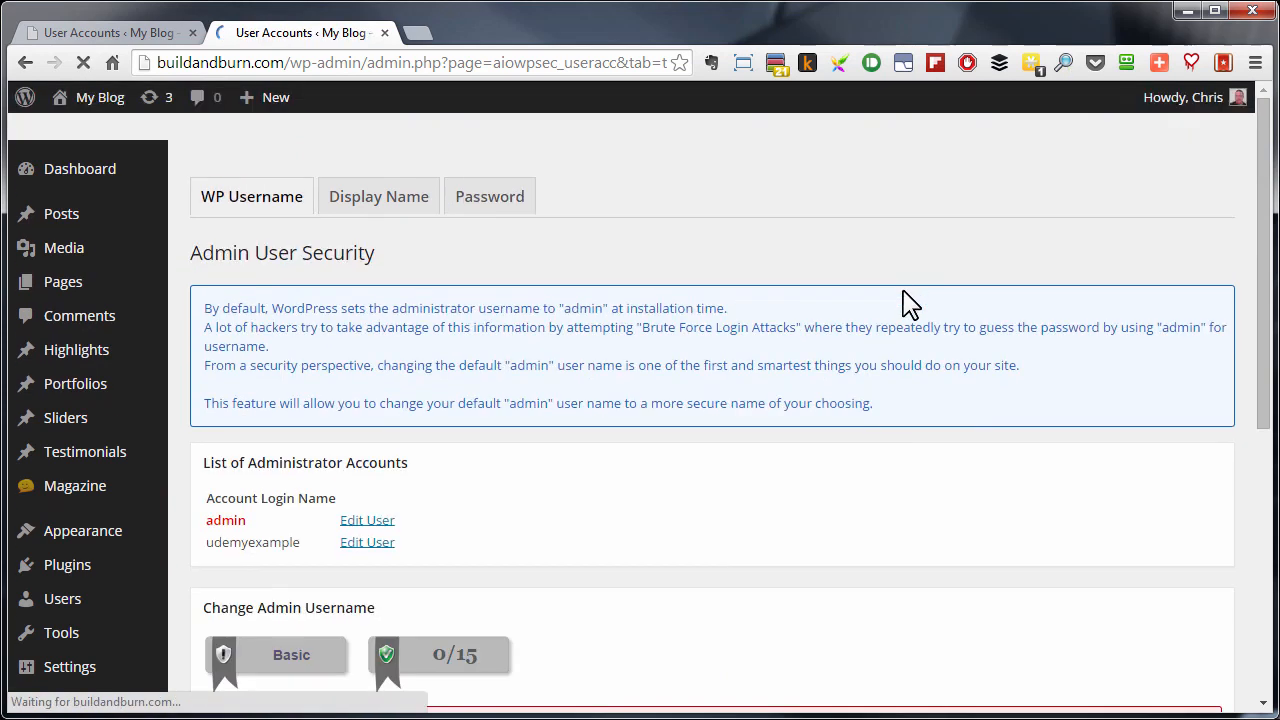
scroll(910, 310, down, 3)
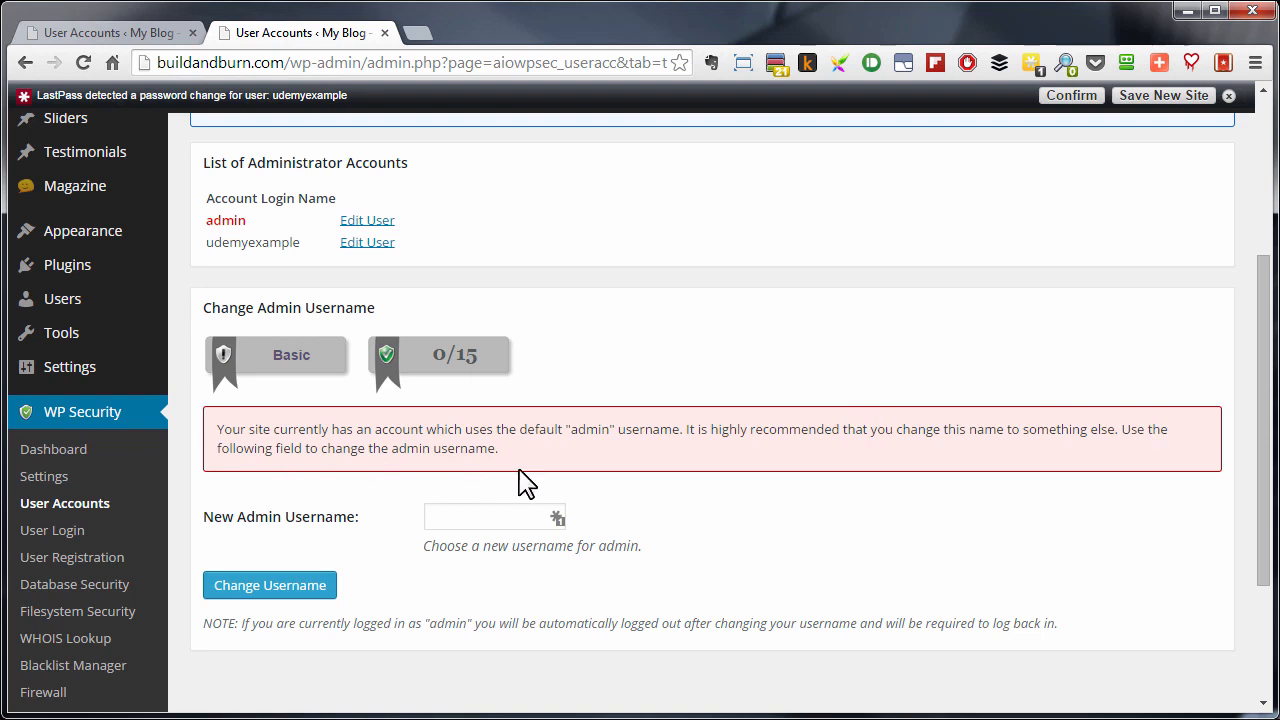
click(474, 522)
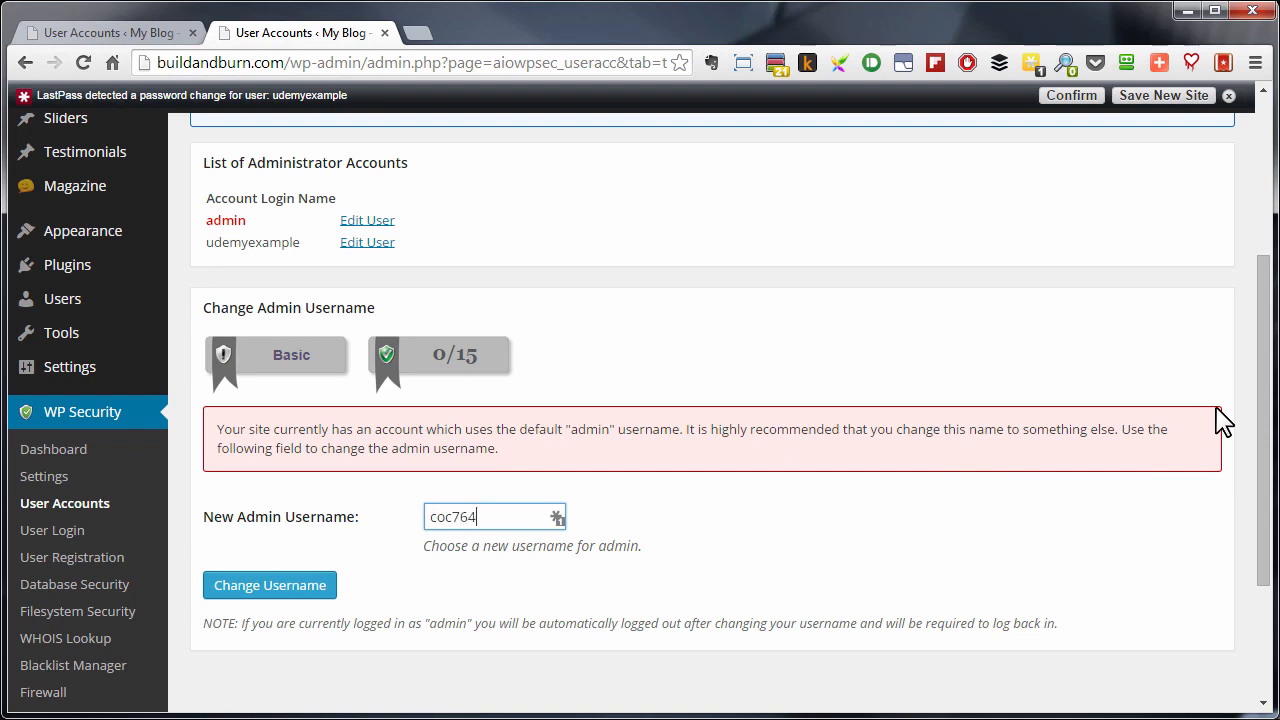
click(283, 588)
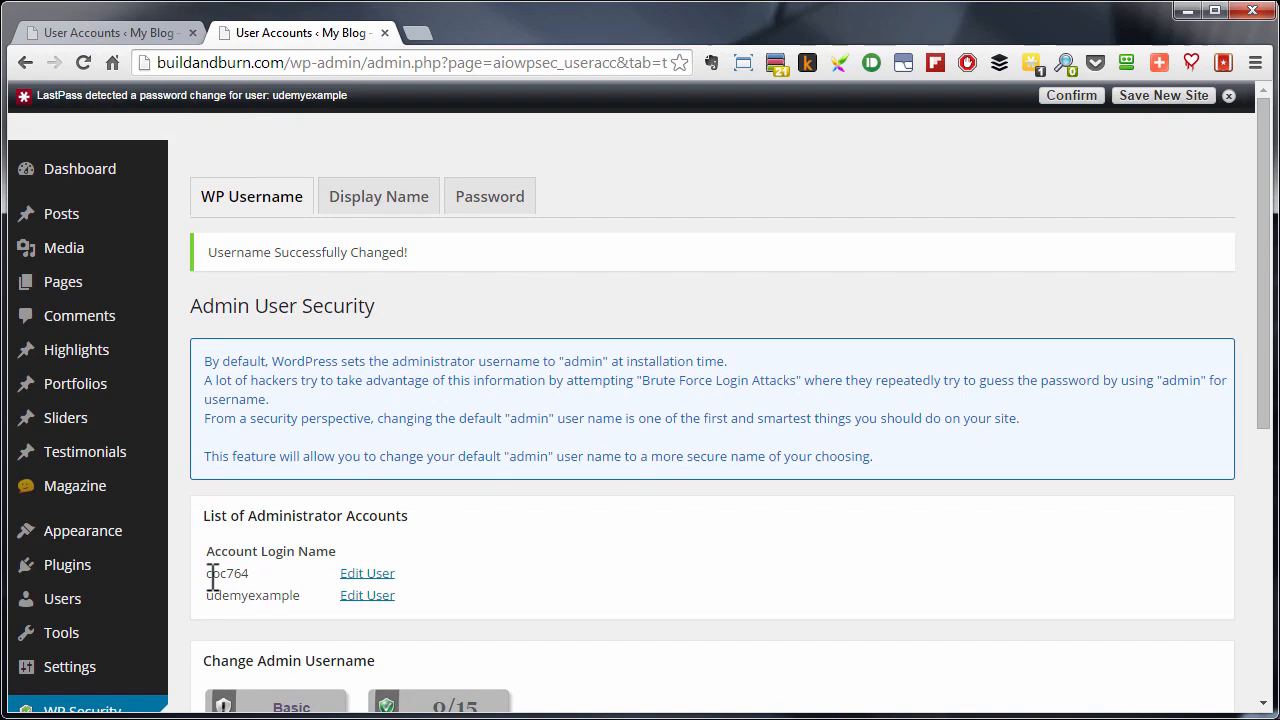
- Recheck the display name security status and the list of administrator login names
click(369, 216)
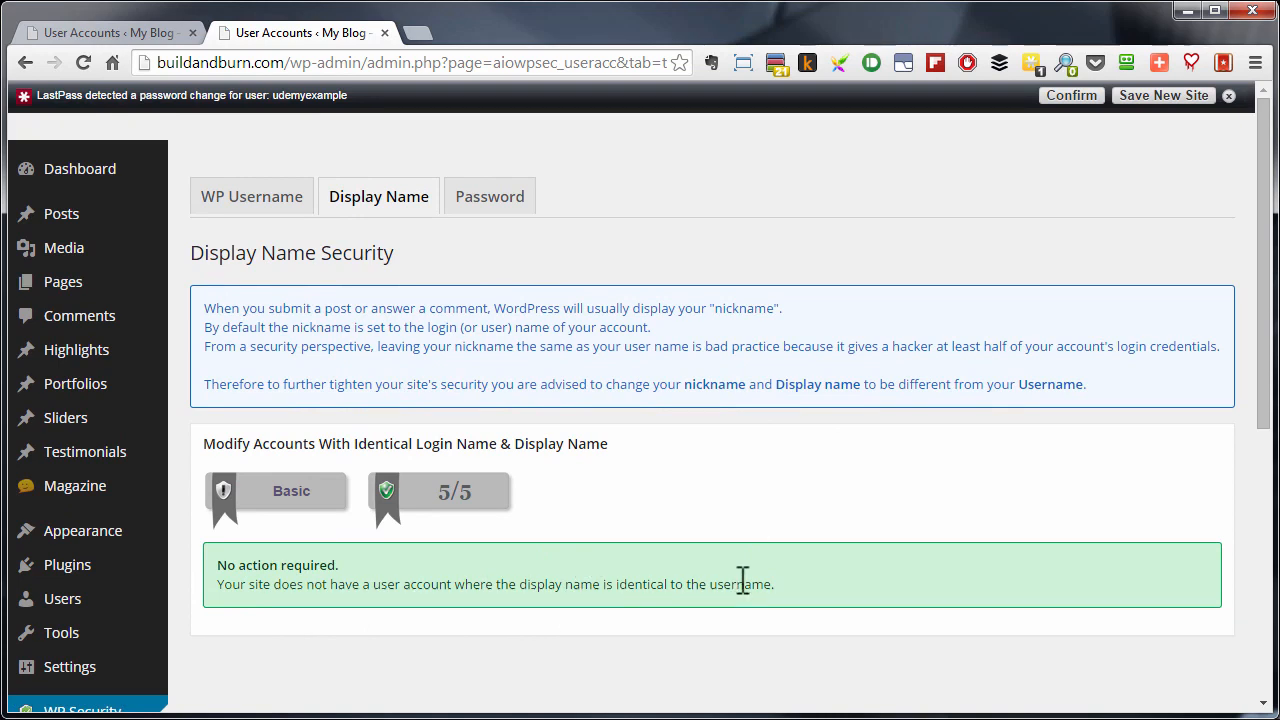
click(266, 197)
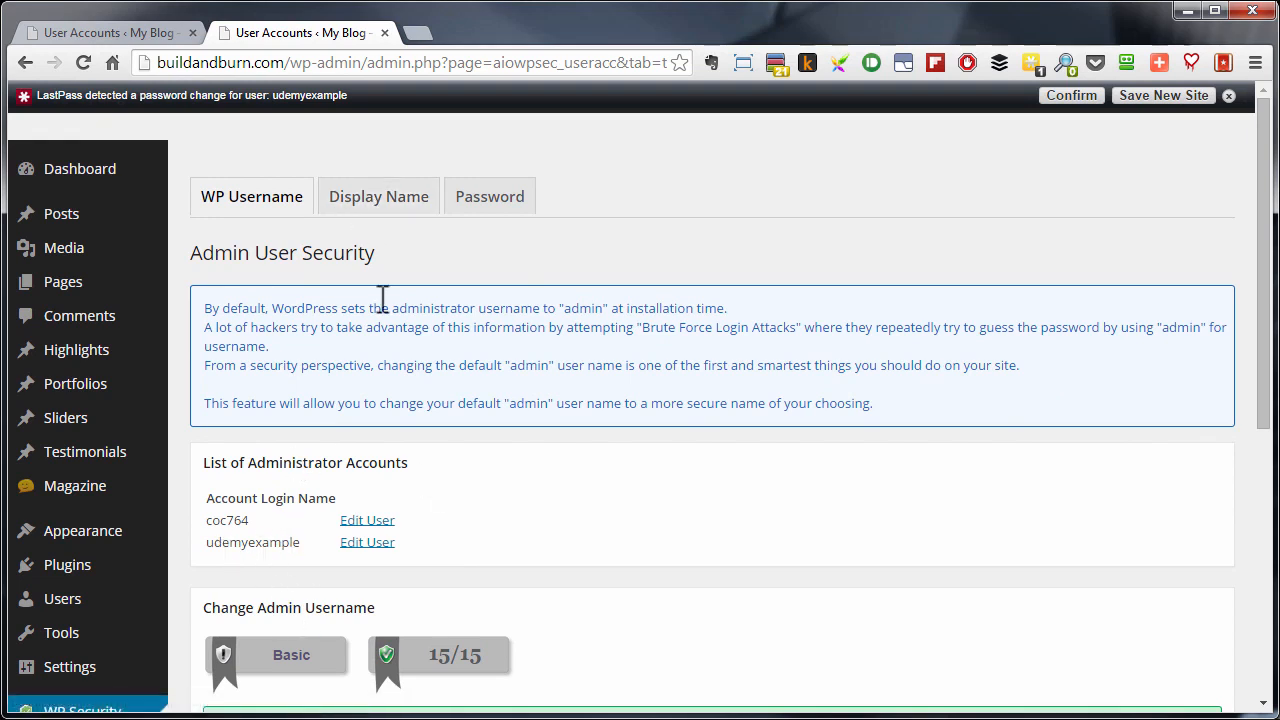
click(384, 190)
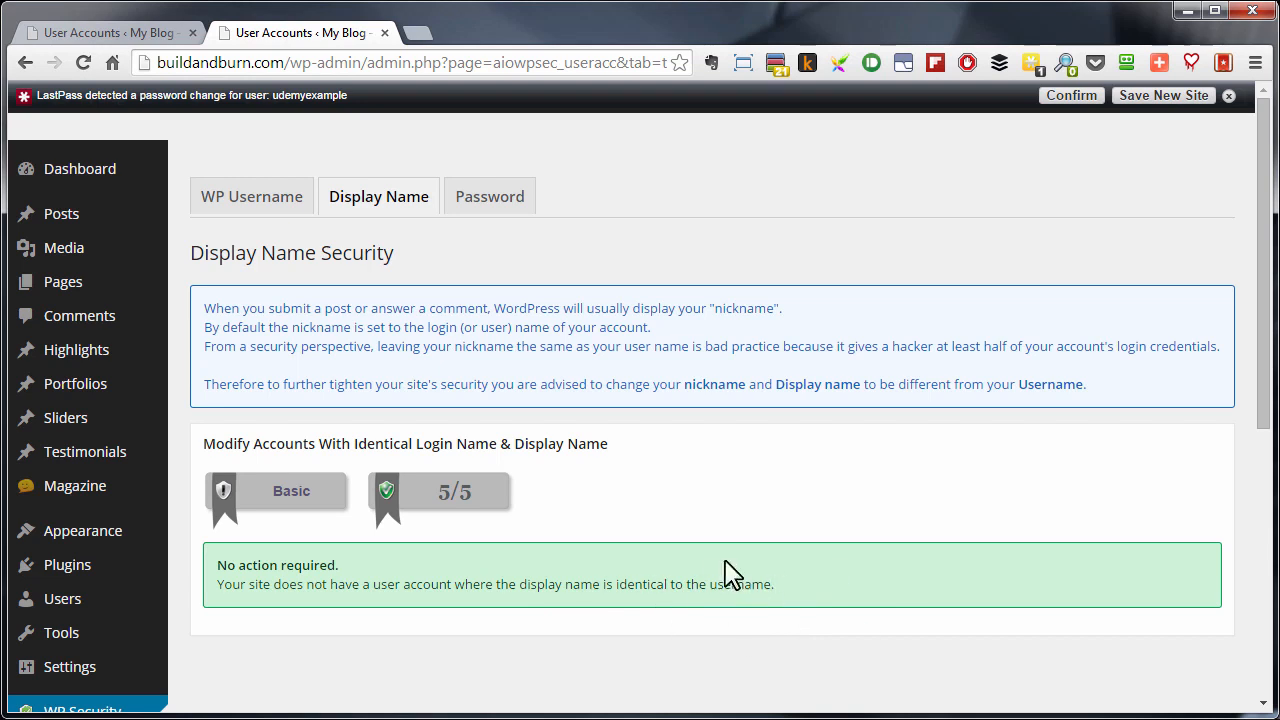
mouse_move(68, 606)
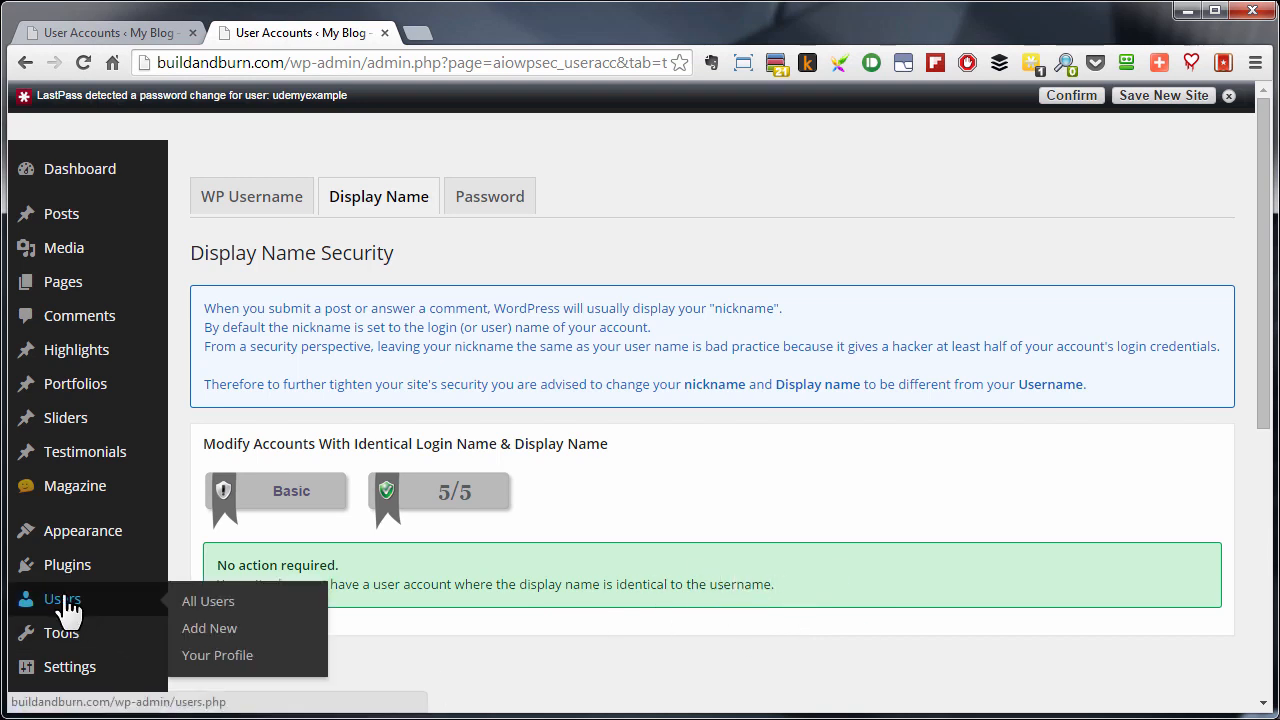
click(230, 601)
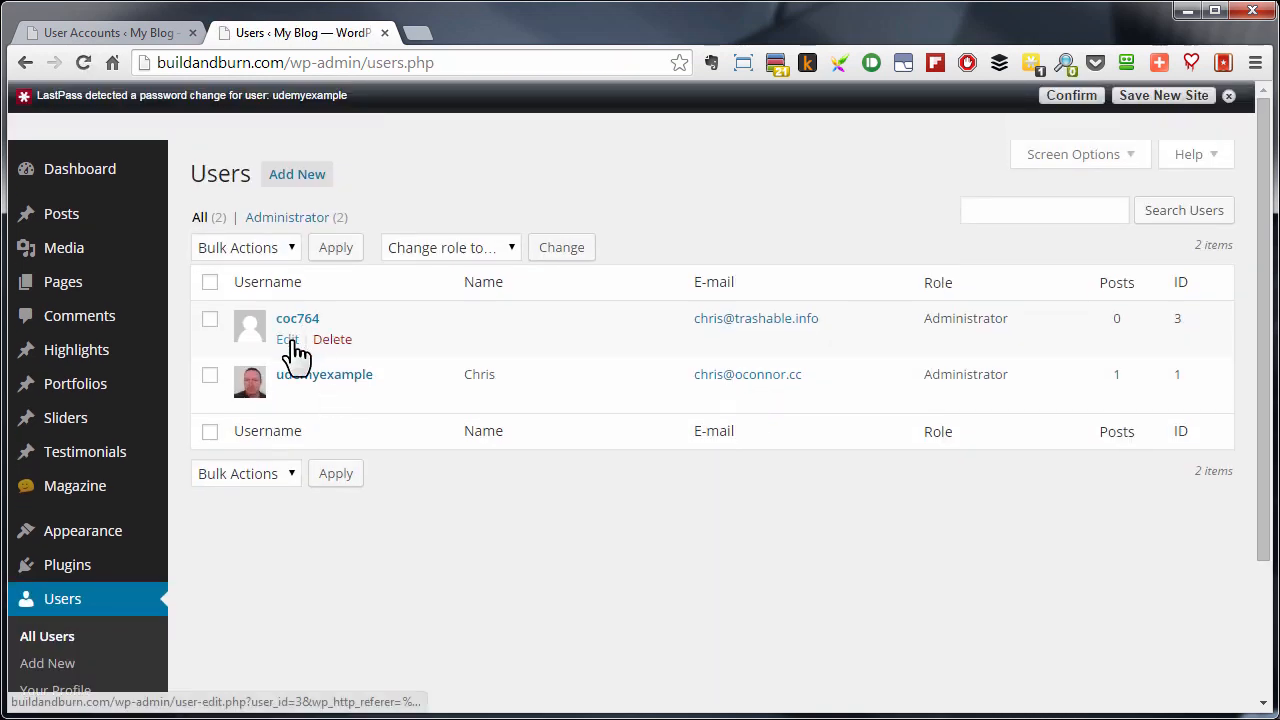
click(290, 340)
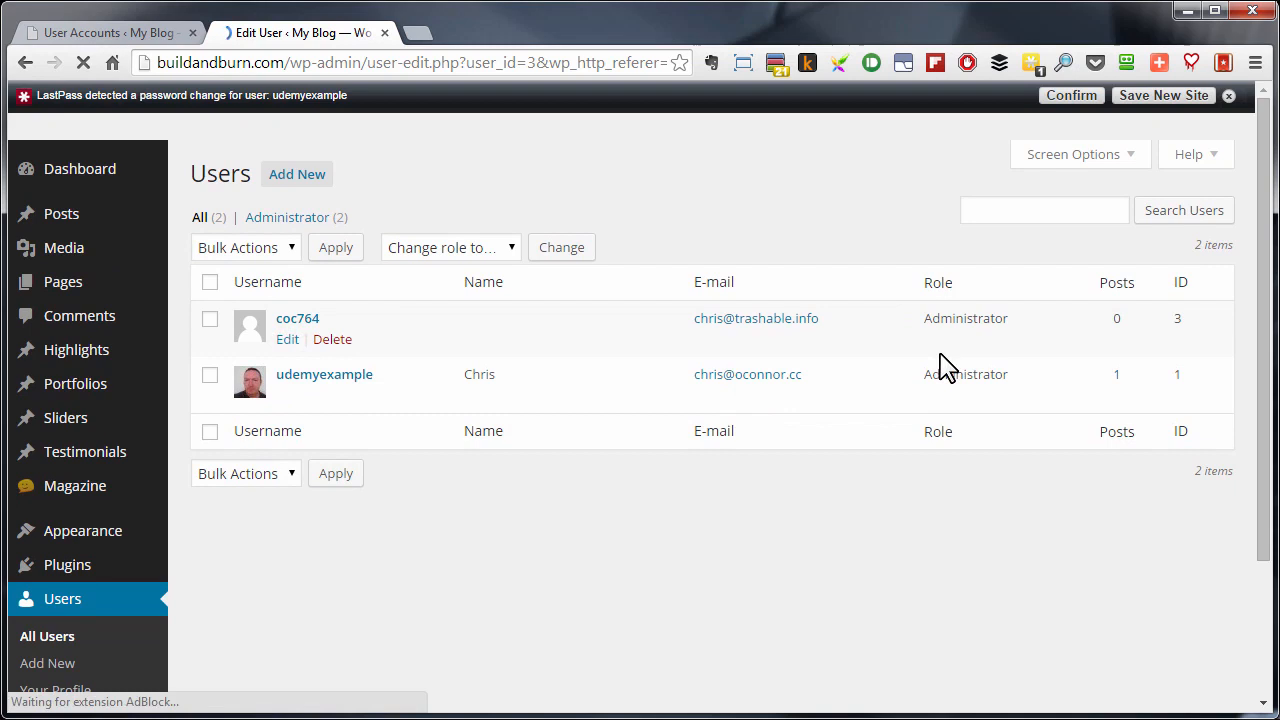
scroll(874, 391, down, 3)
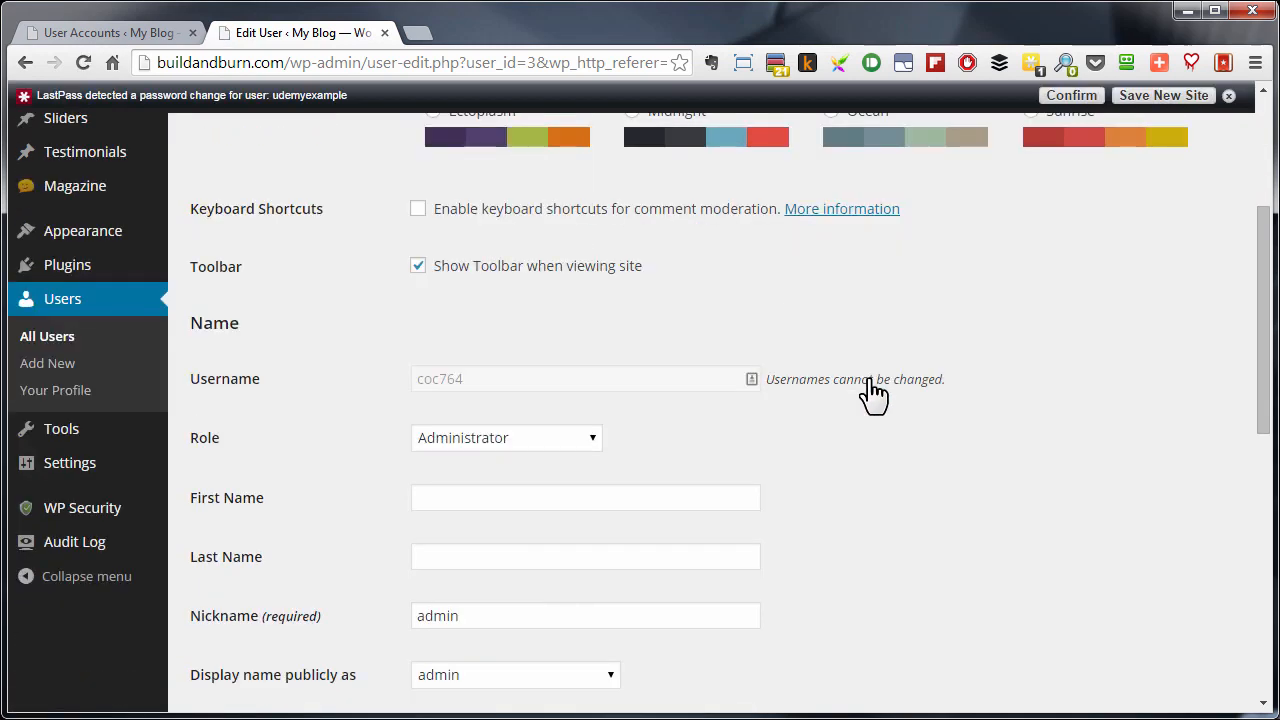
- Open the WP Security plugin's Database Security page and bring up the DB Prefix Options
scroll(885, 400, down, 2)
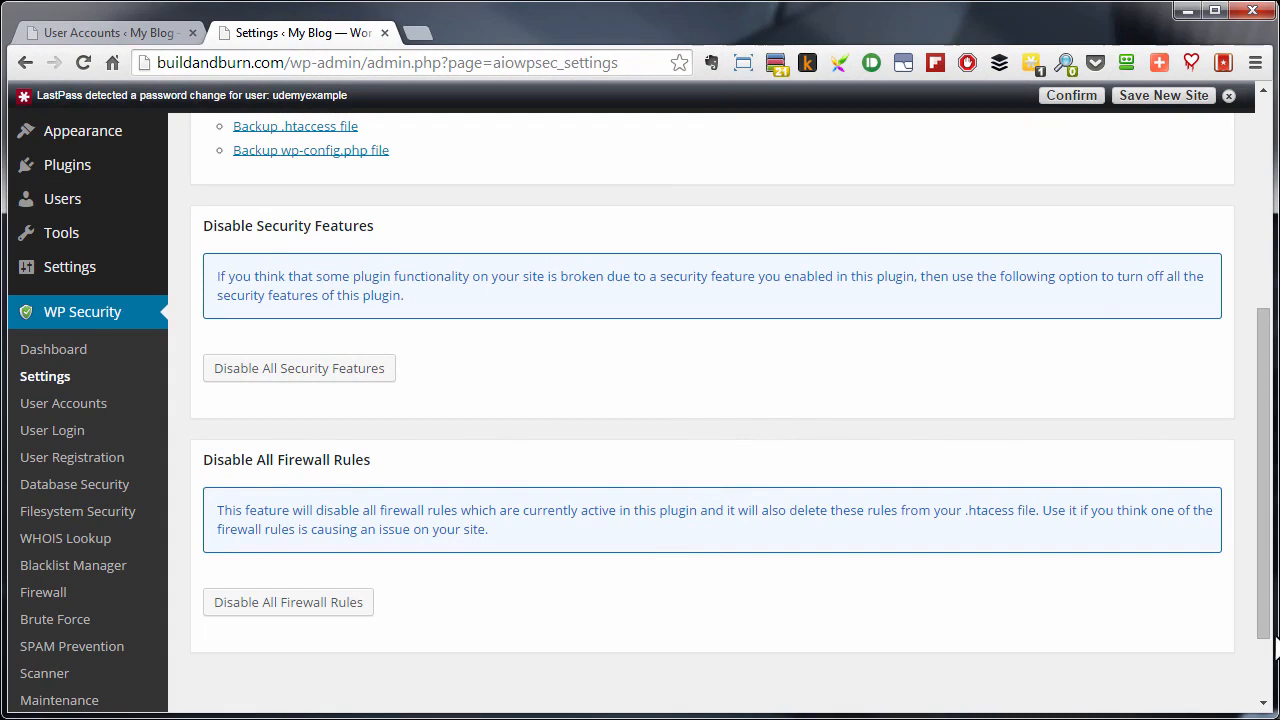
click(28, 490)
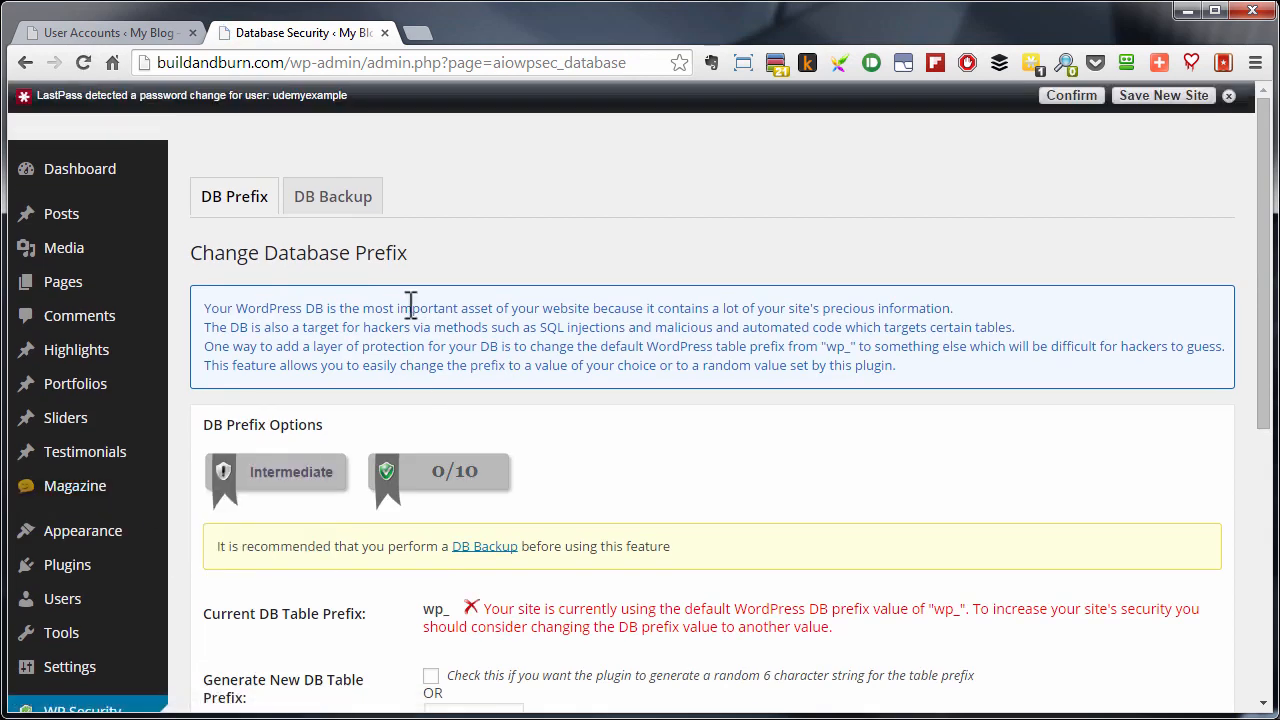
scroll(634, 322, down, 1)
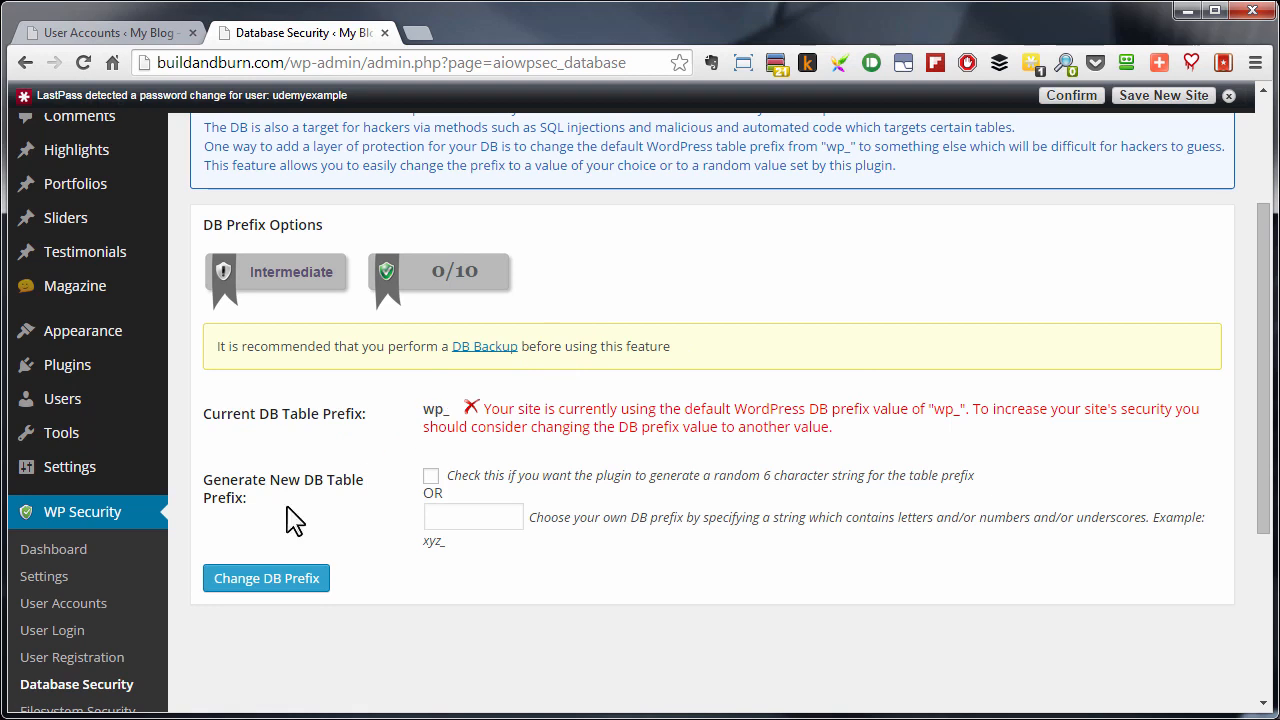
- Change the database table prefix to a plugin-generated random 6-character string and review the log of the prefix change operations
click(431, 478)
click(474, 515)
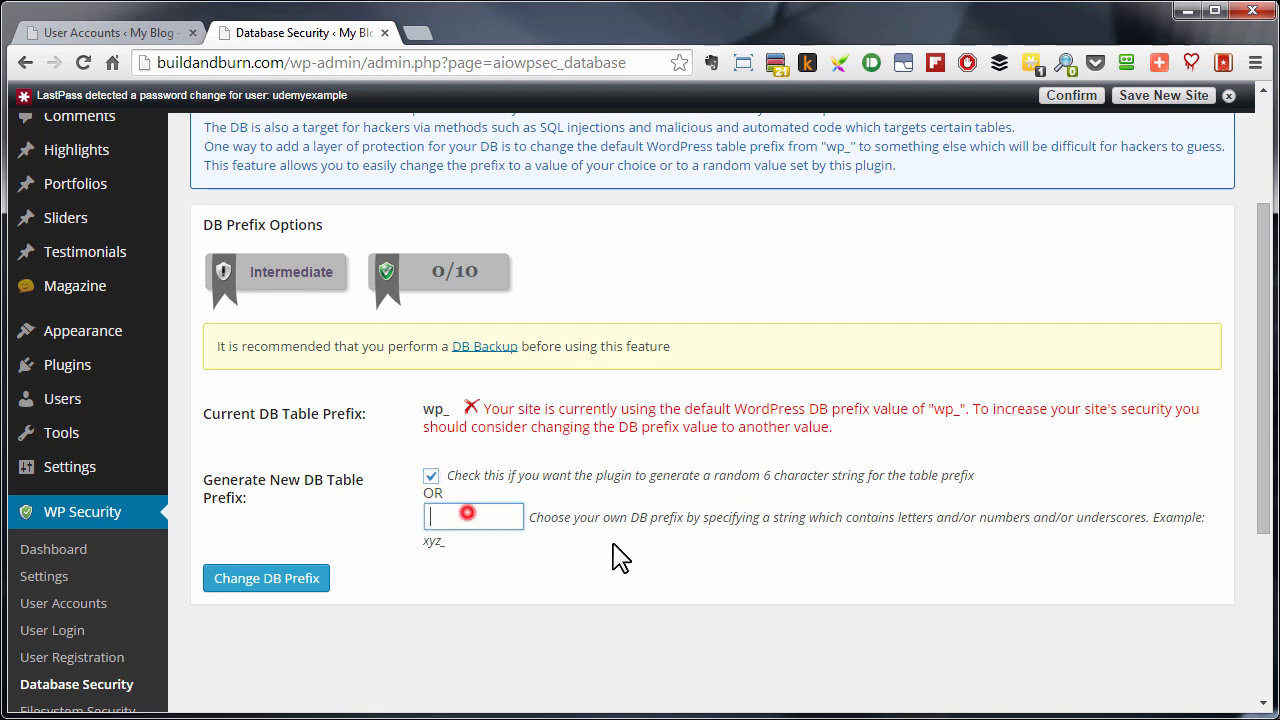
click(400, 483)
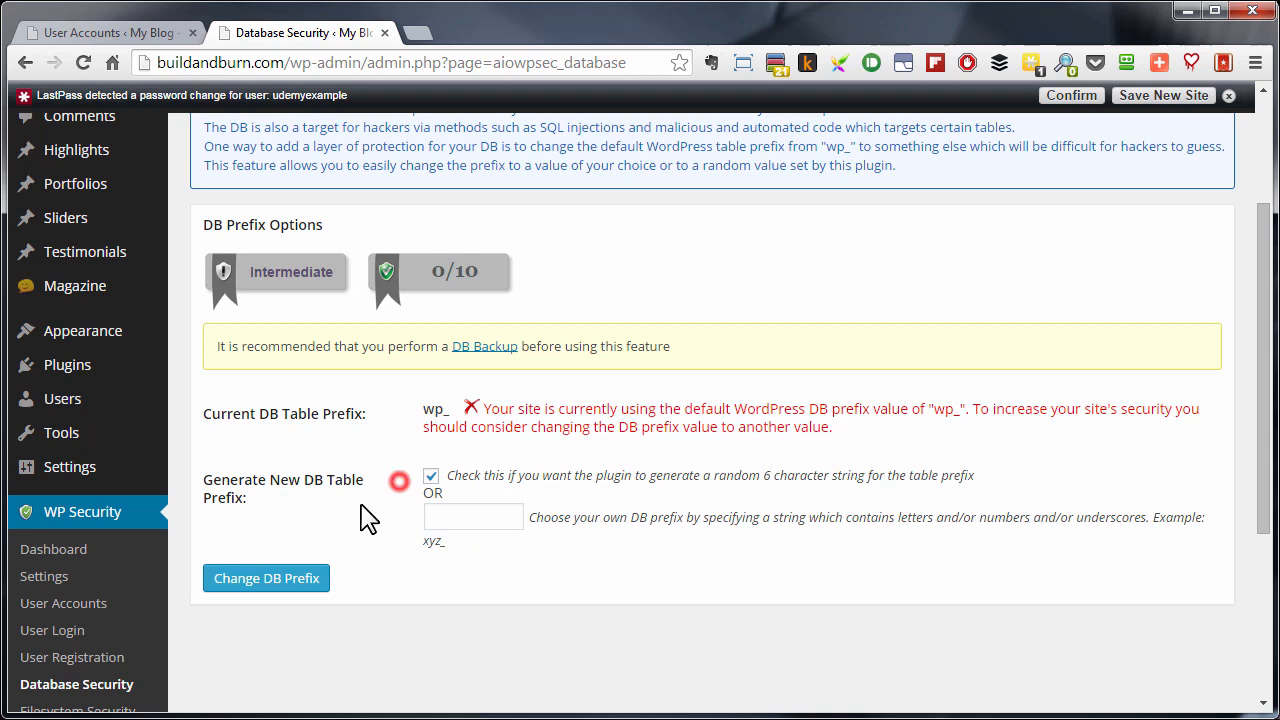
click(271, 582)
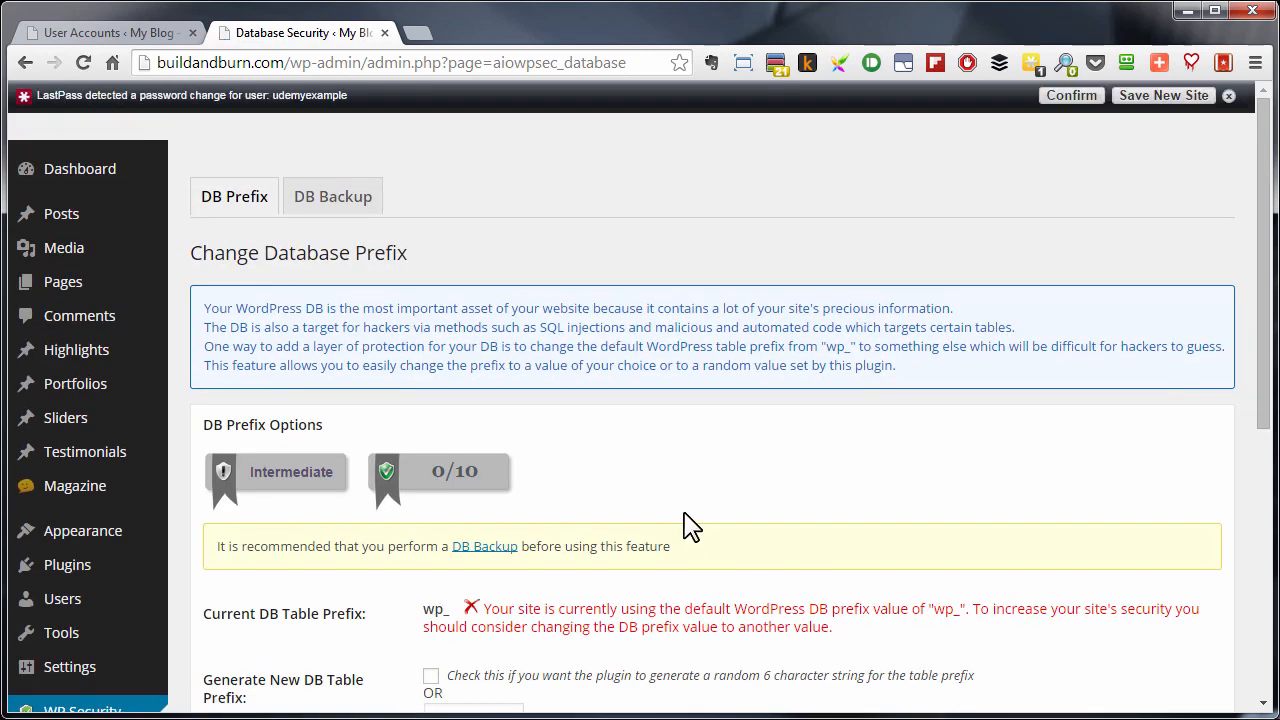
scroll(685, 523, down, 2)
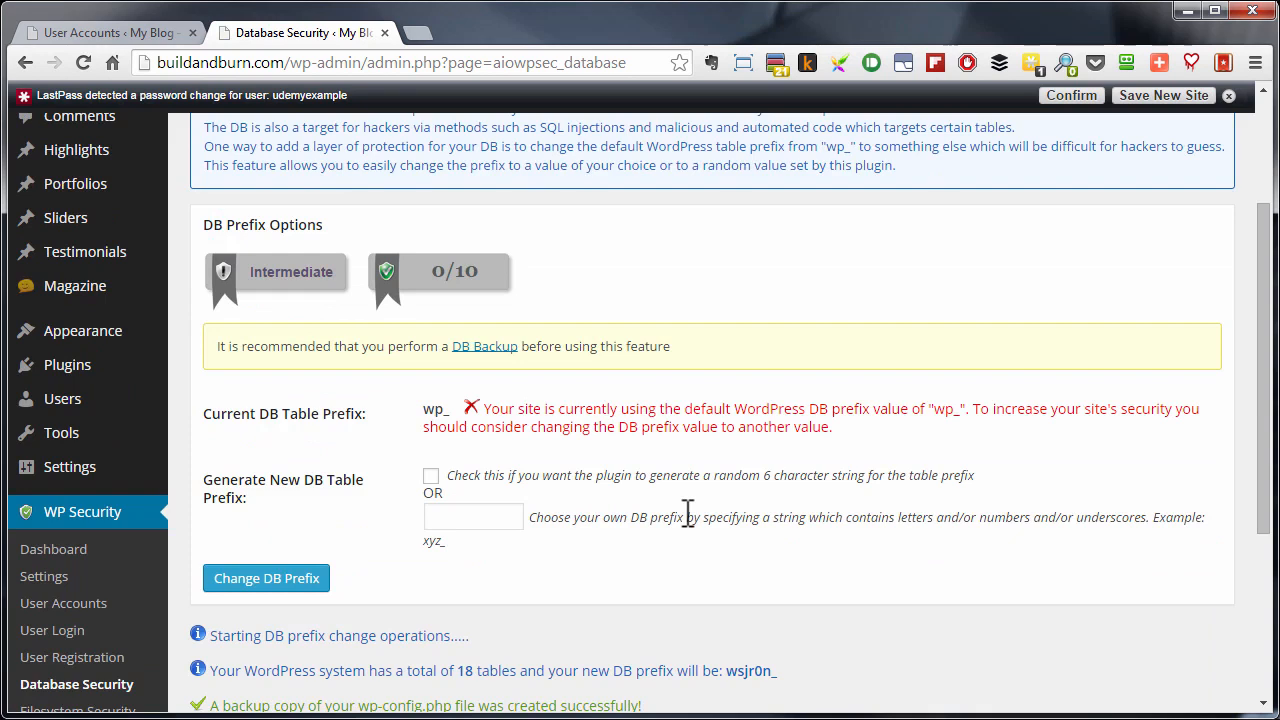
scroll(687, 517, down, 3)
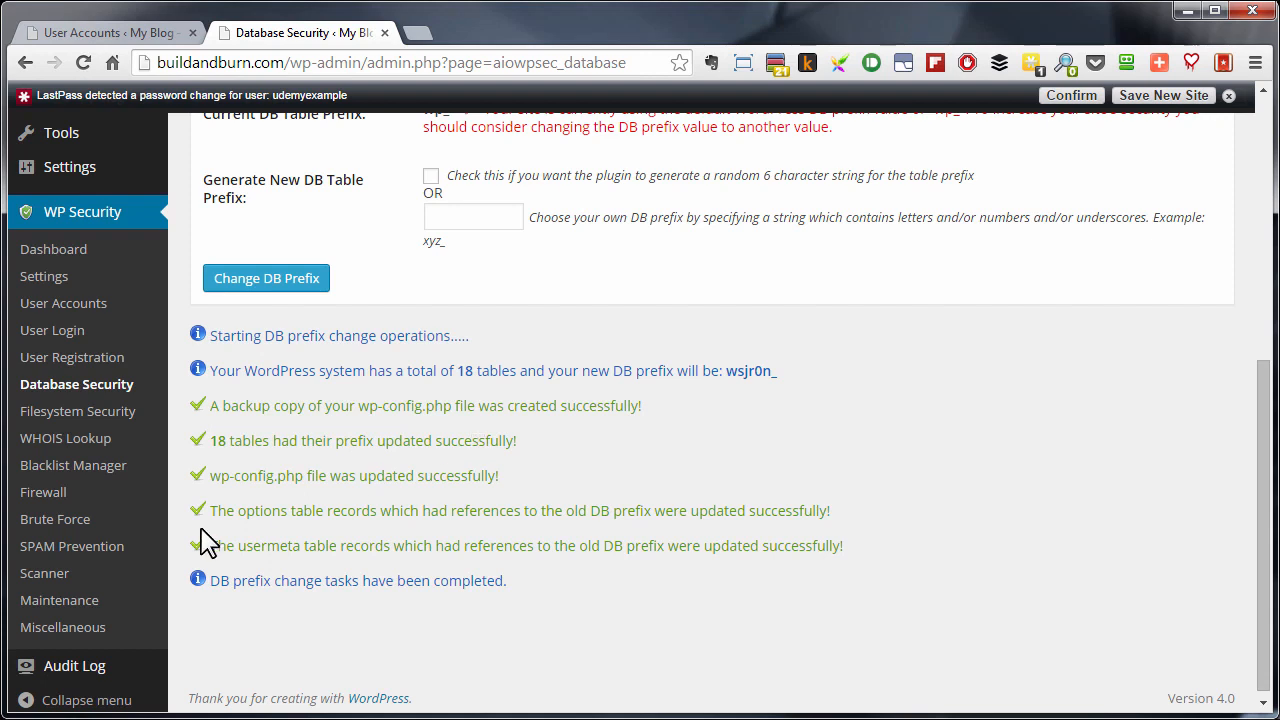
scroll(460, 540, down, 1)
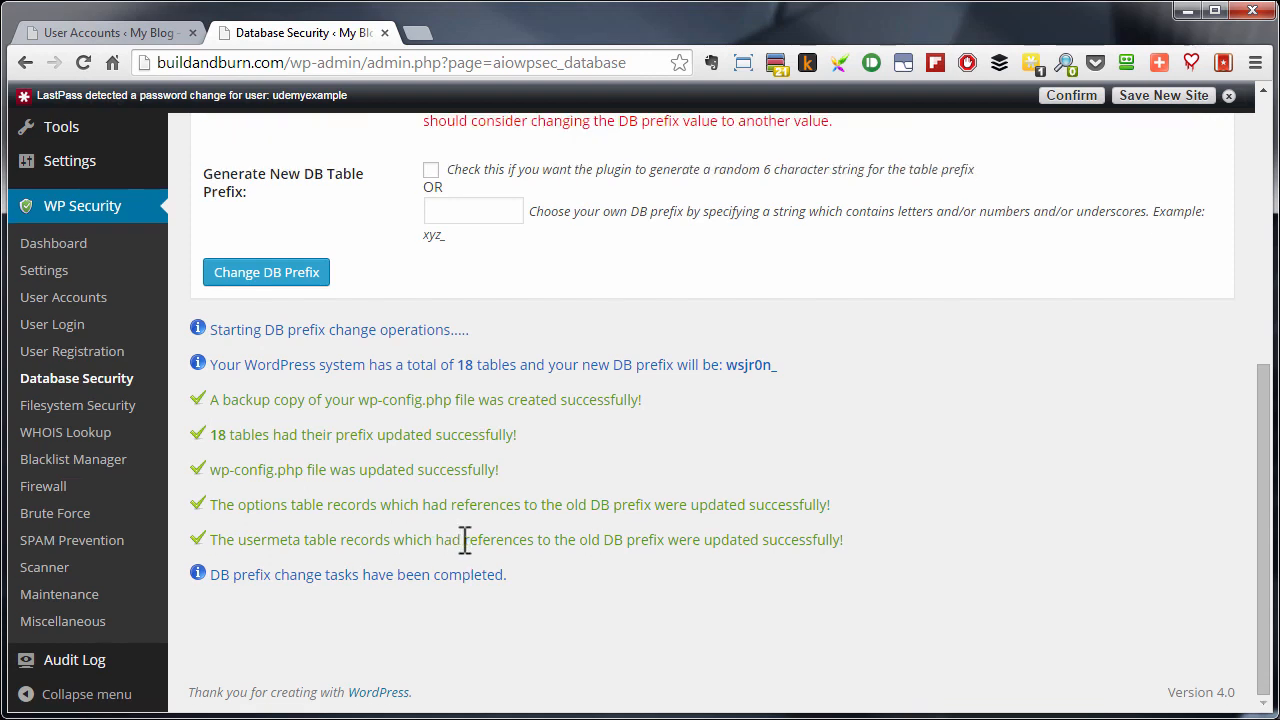